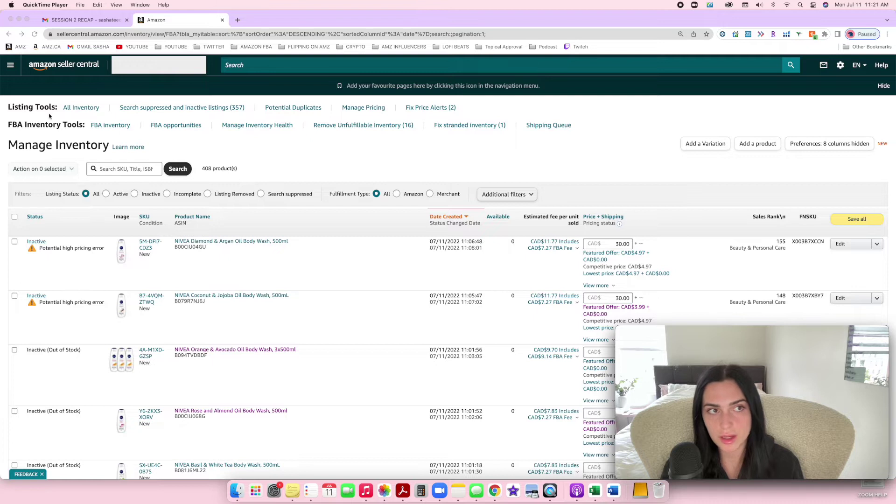
- Open the Manage Inventory page from the site's main navigation
{"action": "left_click", "coordinate": [14, 67]}
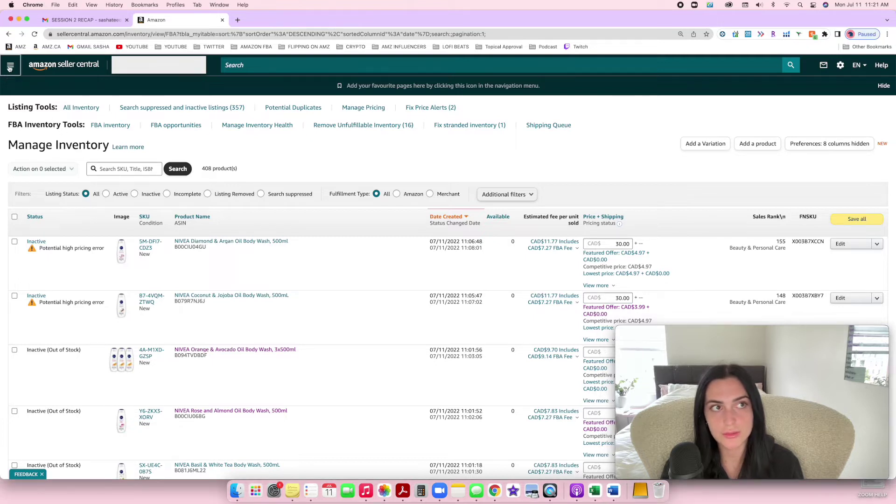
{"action": "left_click", "coordinate": [10, 66]}
{"action": "mouse_move", "coordinate": [26, 124]}
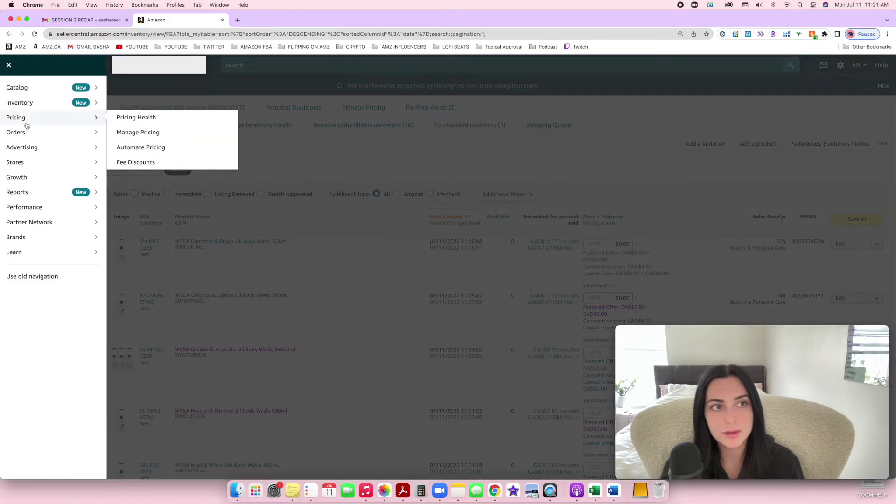
{"action": "mouse_move", "coordinate": [34, 107]}
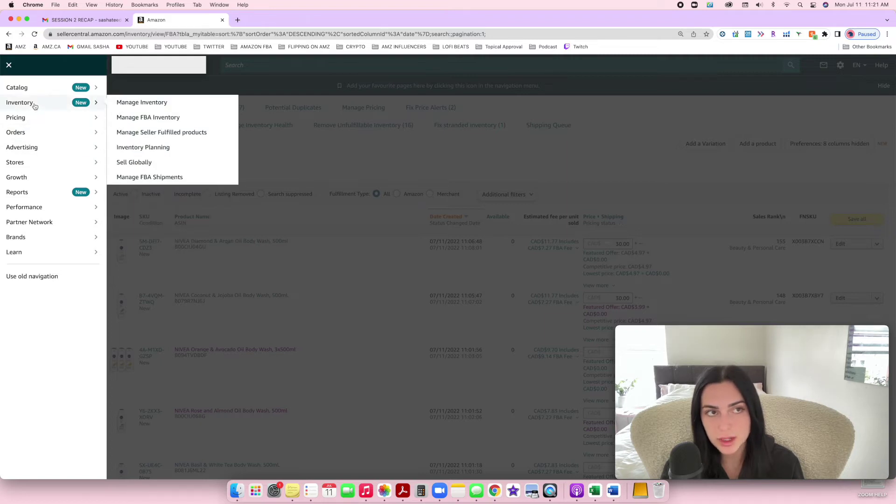
{"action": "left_click", "coordinate": [142, 110]}
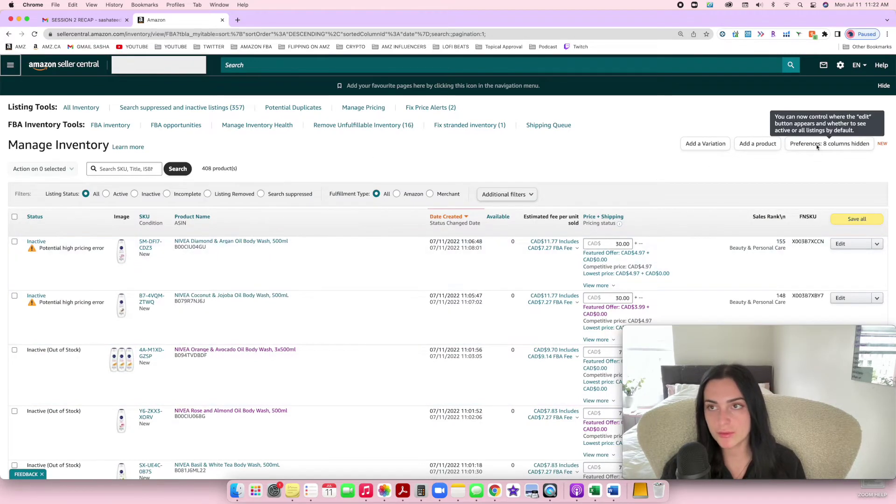
- Add the Your Minimum Price and Your Maximum Price columns to the inventory preferences and save the changes
{"action": "left_click", "coordinate": [811, 144]}
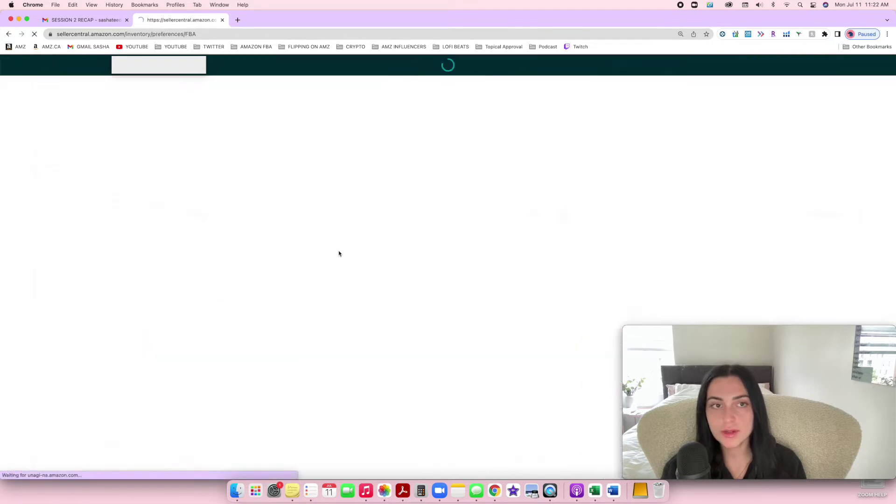
{"action": "scroll", "coordinate": [202, 294], "scroll_direction": "down", "scroll_amount": 1}
{"action": "left_click", "coordinate": [12, 322]}
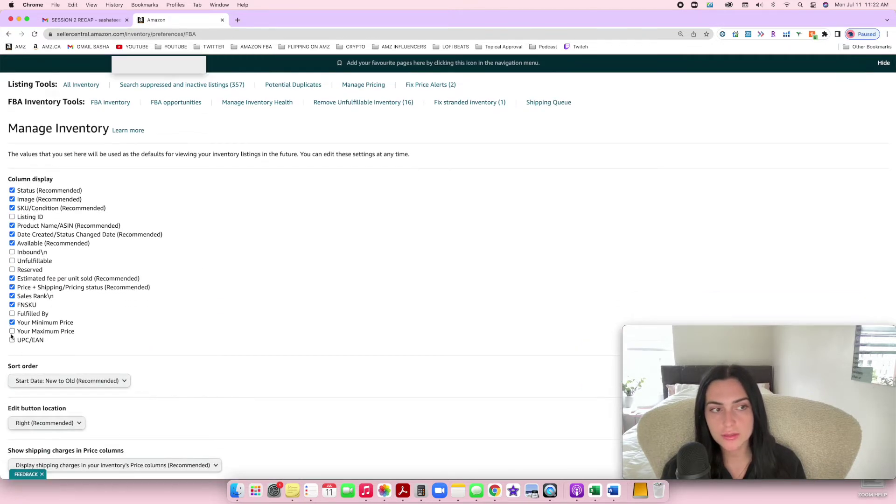
{"action": "left_click", "coordinate": [12, 332]}
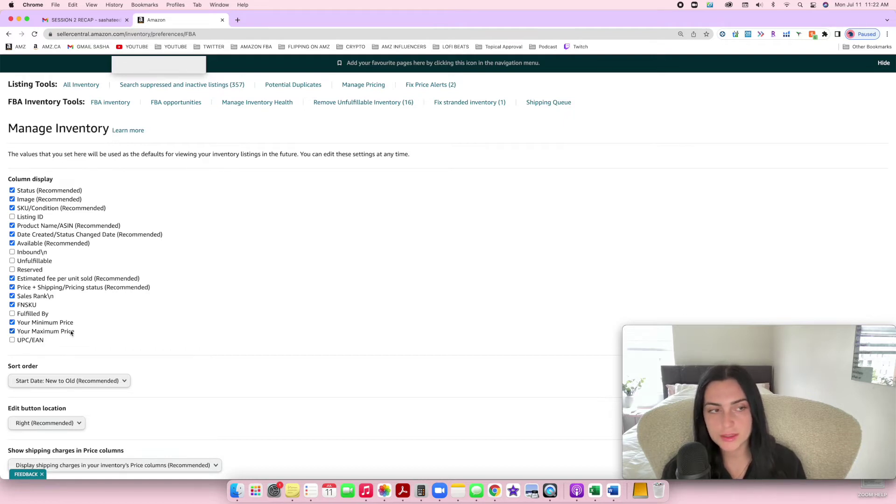
{"action": "scroll", "coordinate": [71, 333], "scroll_direction": "down", "scroll_amount": 5}
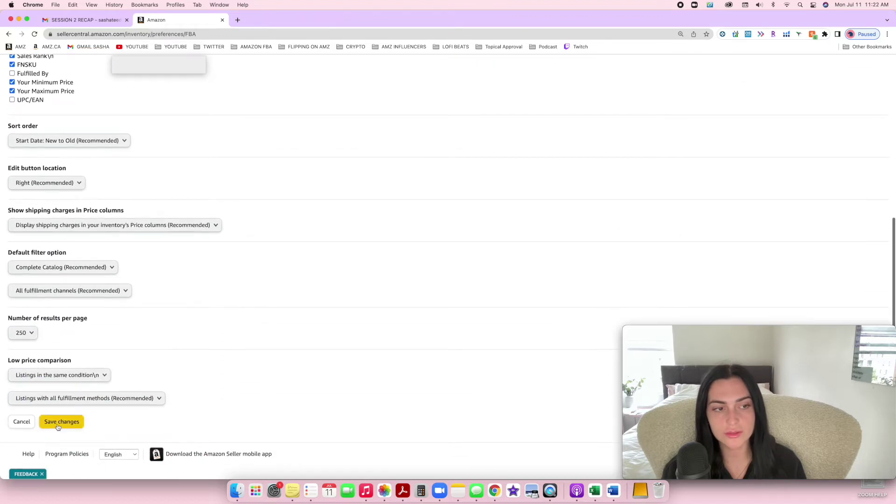
{"action": "left_click", "coordinate": [61, 423]}
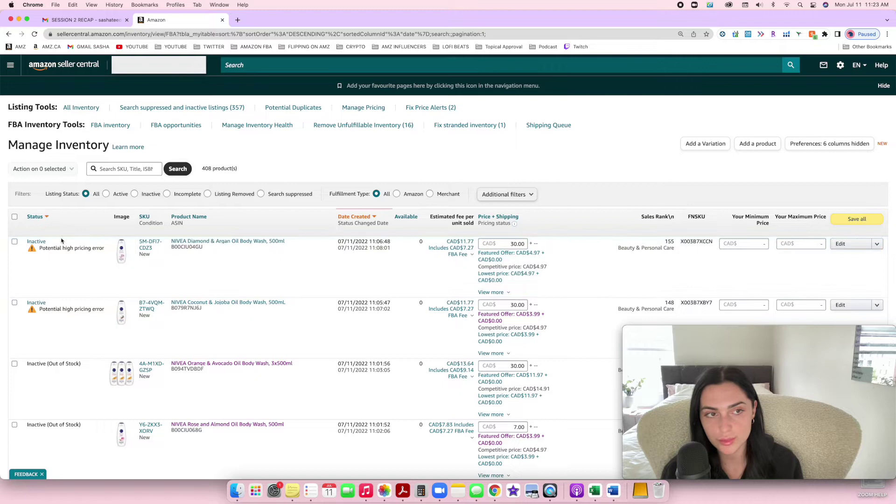
- Check the NIVEA Diamond & Argan Oil Body Wash listing's status and price, view its product page, and return to the inventory
{"action": "left_click_drag", "start_coordinate": [49, 241], "coordinate": [104, 251]}
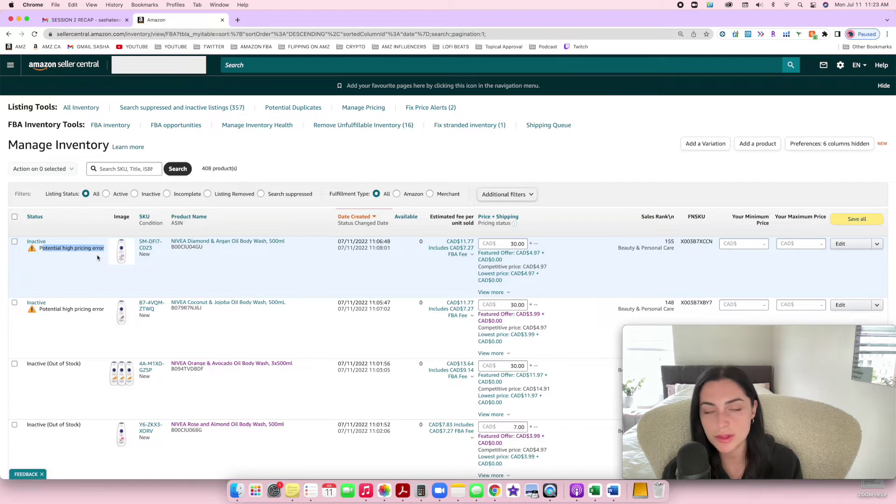
{"action": "double_click", "coordinate": [517, 244]}
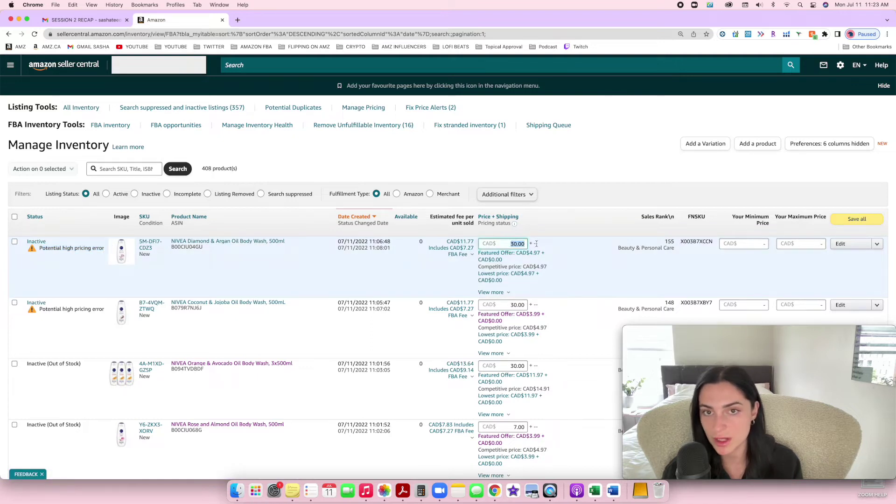
{"action": "left_click", "coordinate": [520, 246]}
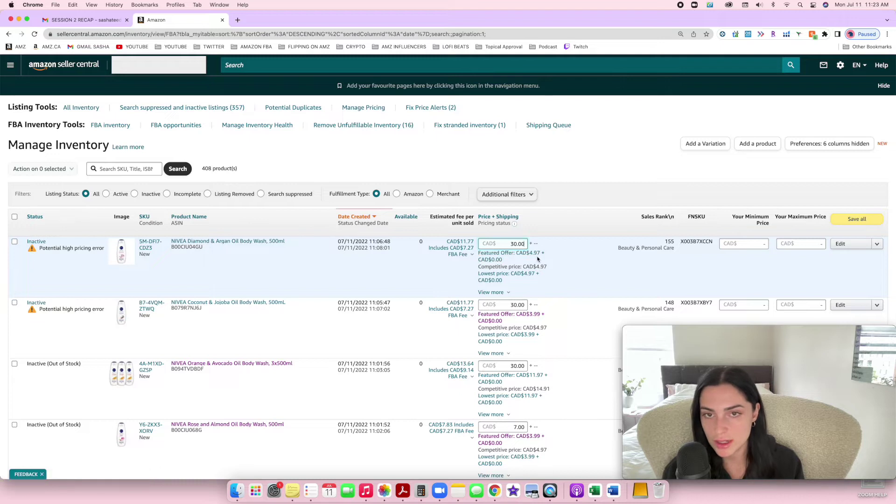
{"action": "left_click", "coordinate": [215, 242]}
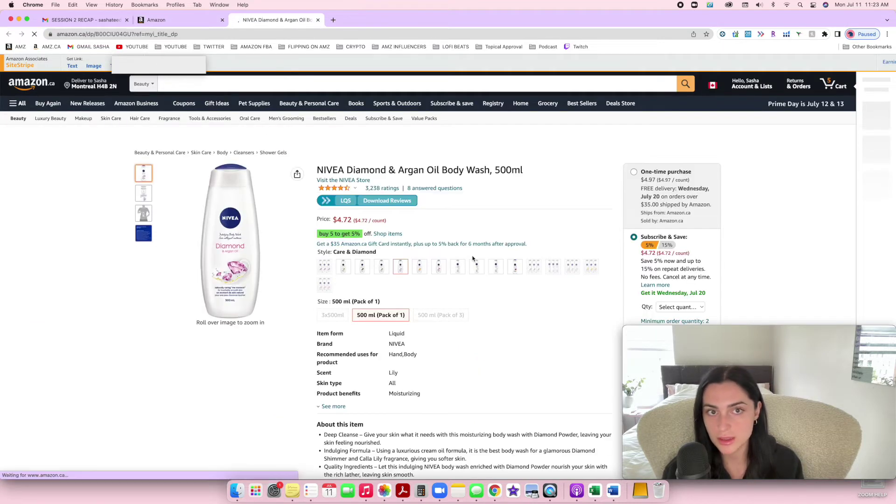
{"action": "left_click", "coordinate": [192, 21]}
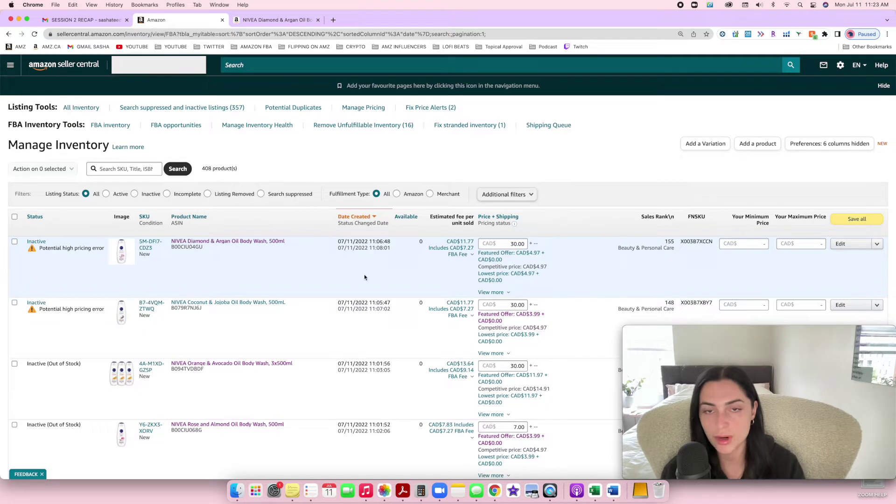
- Examine the price and estimated fee per unit sold of the NIVEA Diamond & Argan Oil Body Wash listing
{"action": "left_click_drag", "start_coordinate": [499, 243], "coordinate": [532, 243]}
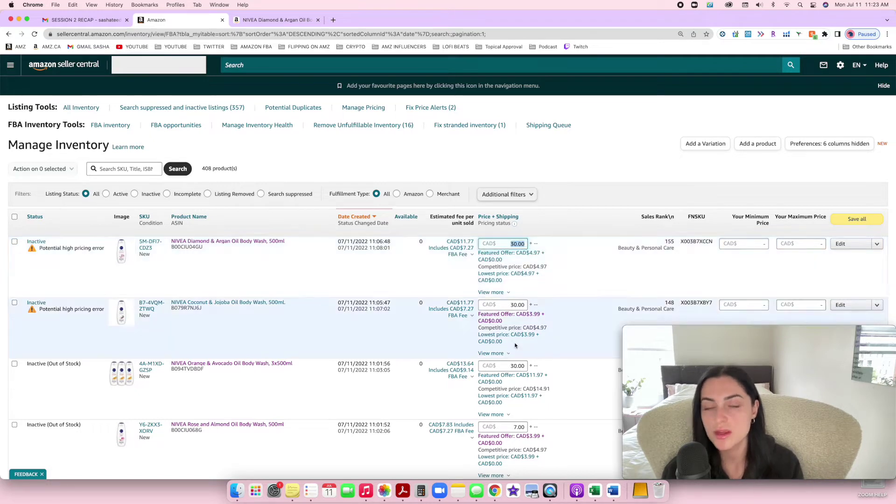
{"action": "left_click", "coordinate": [511, 245]}
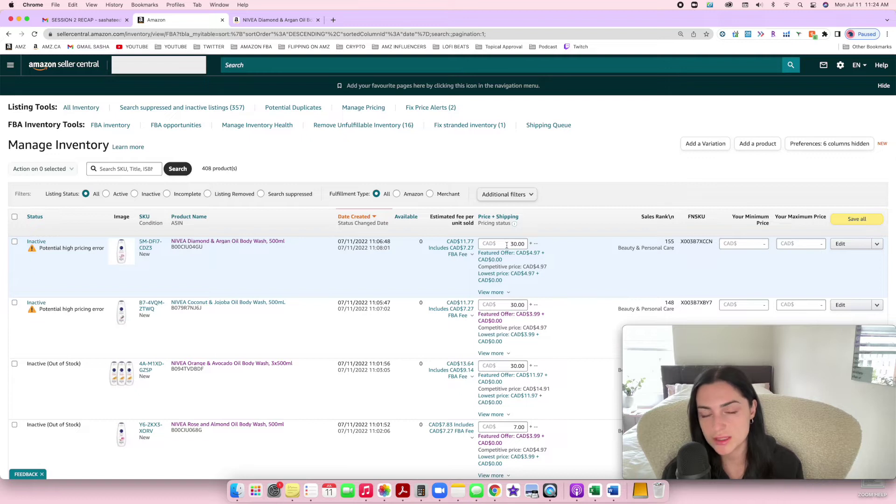
{"action": "left_click_drag", "start_coordinate": [507, 245], "coordinate": [534, 245]}
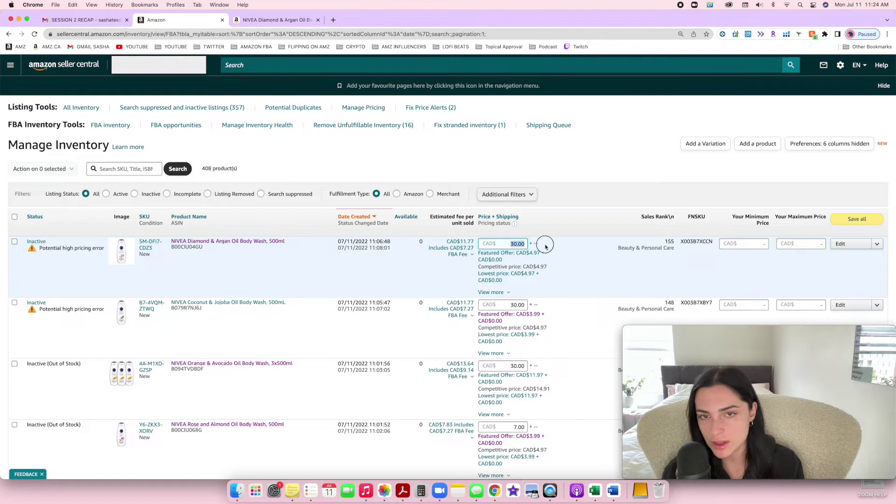
{"action": "left_click", "coordinate": [512, 245]}
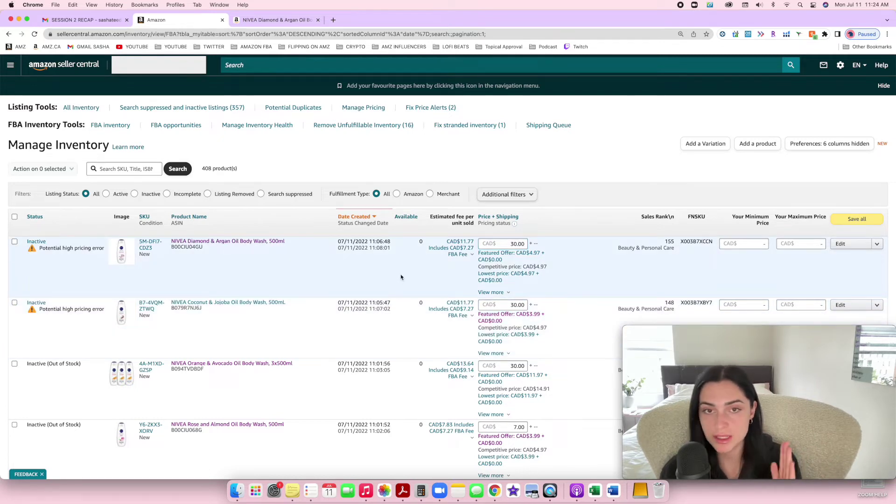
{"action": "double_click", "coordinate": [514, 243]}
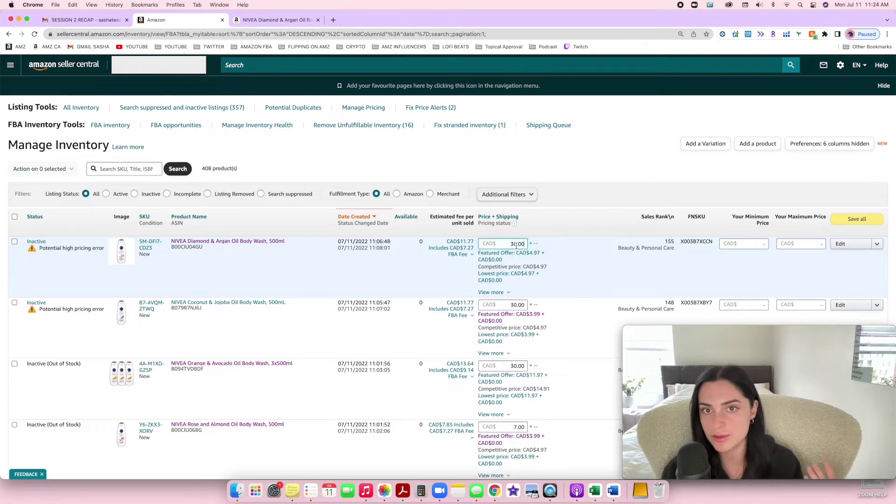
{"action": "left_click", "coordinate": [433, 290]}
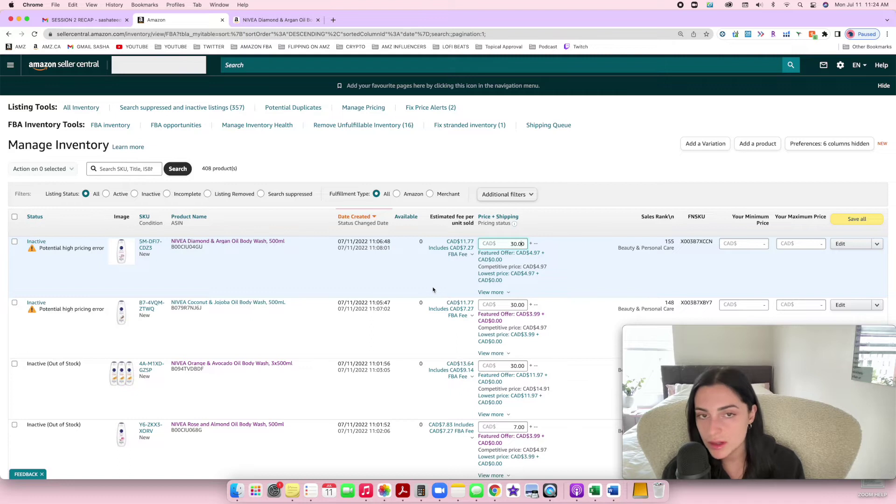
{"action": "double_click", "coordinate": [467, 242]}
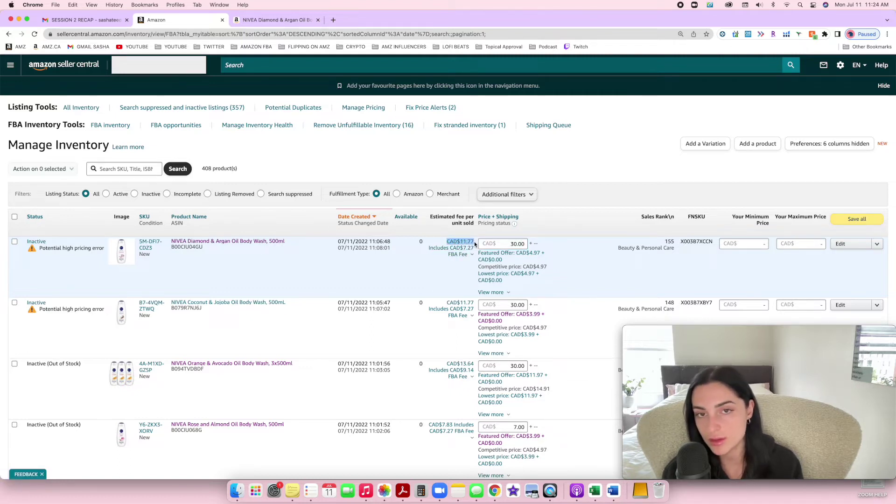
{"action": "left_click", "coordinate": [442, 241]}
{"action": "left_click_drag", "start_coordinate": [443, 241], "coordinate": [473, 259]}
{"action": "left_click", "coordinate": [400, 272]}
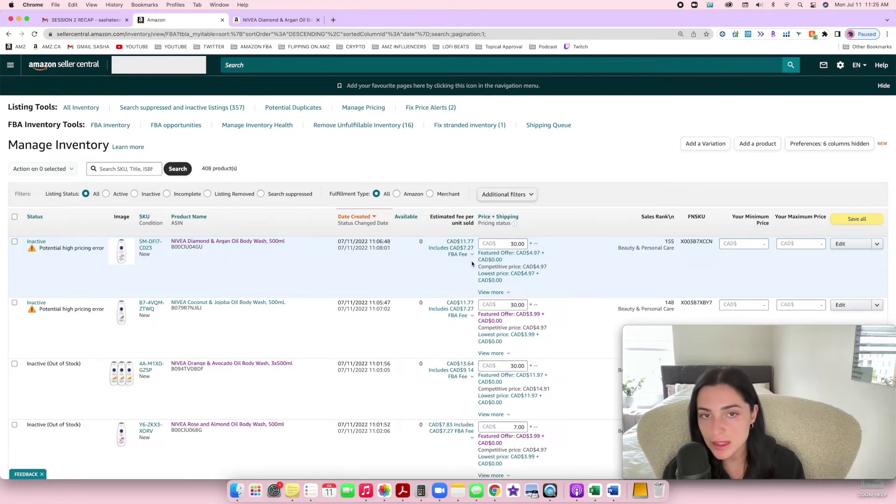
- Open the NIVEA Diamond & Argan Oil Body Wash fee breakdown and examine its estimated net proceeds
{"action": "left_click", "coordinate": [472, 255]}
{"action": "scroll", "coordinate": [439, 307], "scroll_direction": "down", "scroll_amount": 3}
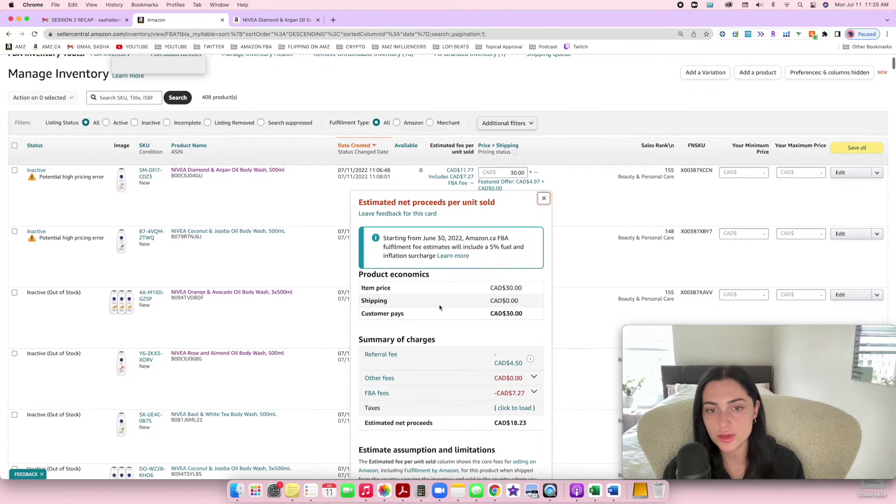
{"action": "scroll", "coordinate": [420, 357], "scroll_direction": "down", "scroll_amount": 1}
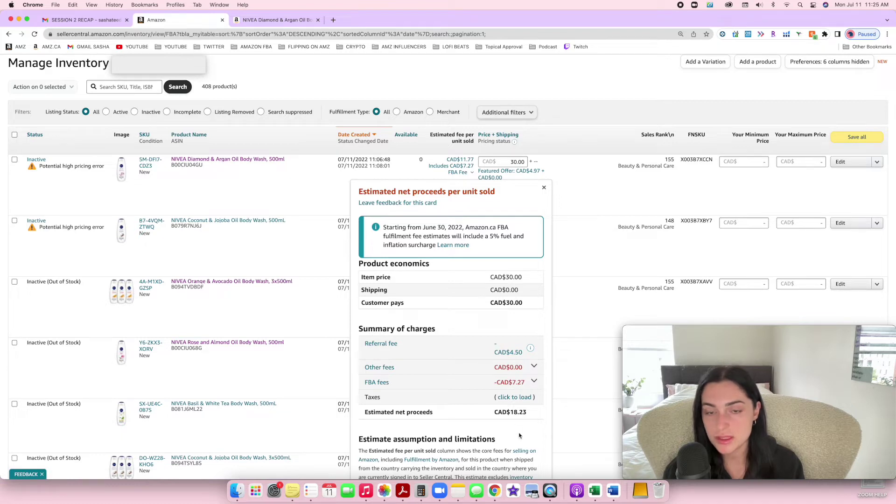
{"action": "left_click_drag", "start_coordinate": [488, 411], "coordinate": [528, 413]}
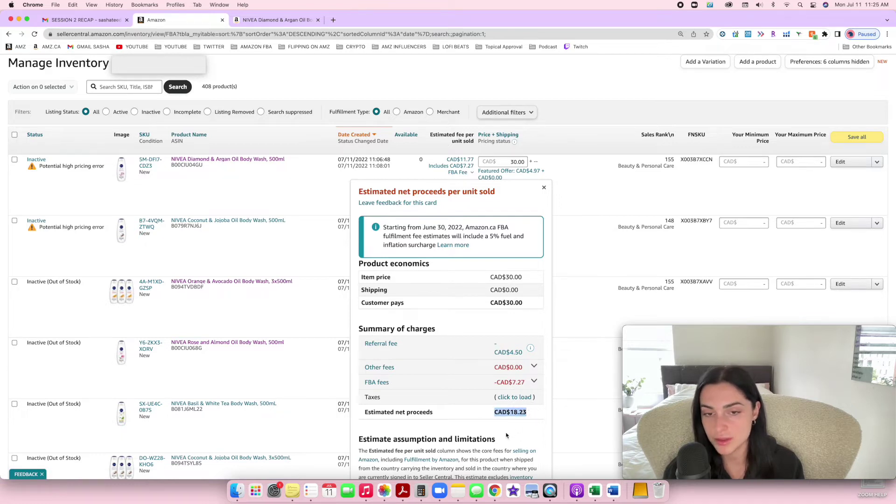
- Switch to Calculator, subtract the 4.50 referral fee and the 7.27 FBA fee from the 30 item price, and enter 10
{"action": "left_click", "coordinate": [421, 491]}
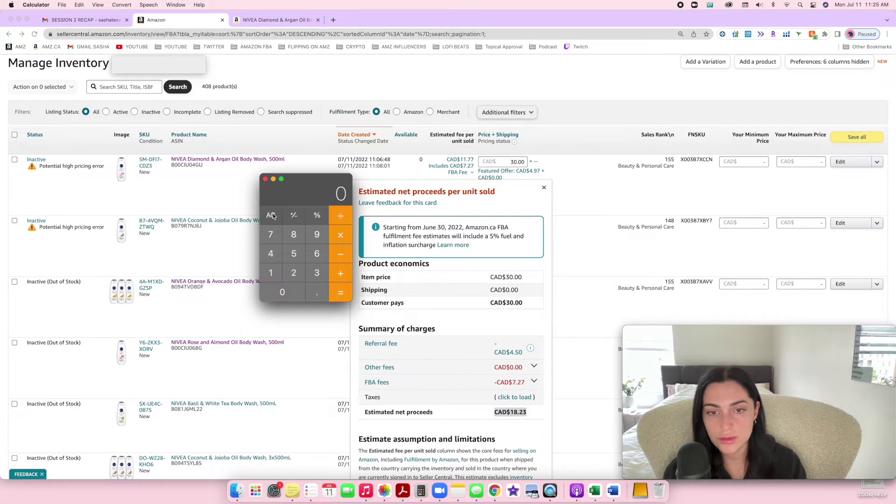
{"action": "type", "text": "30"}
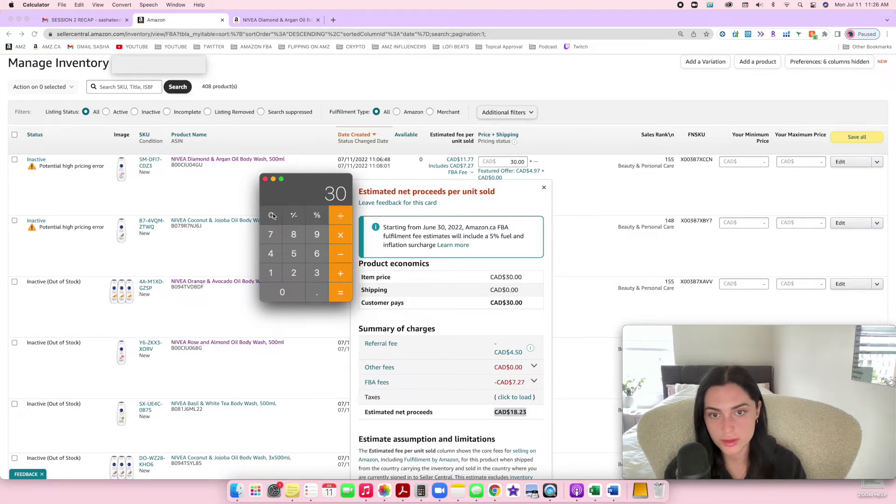
{"action": "type", "text": "4.50"}
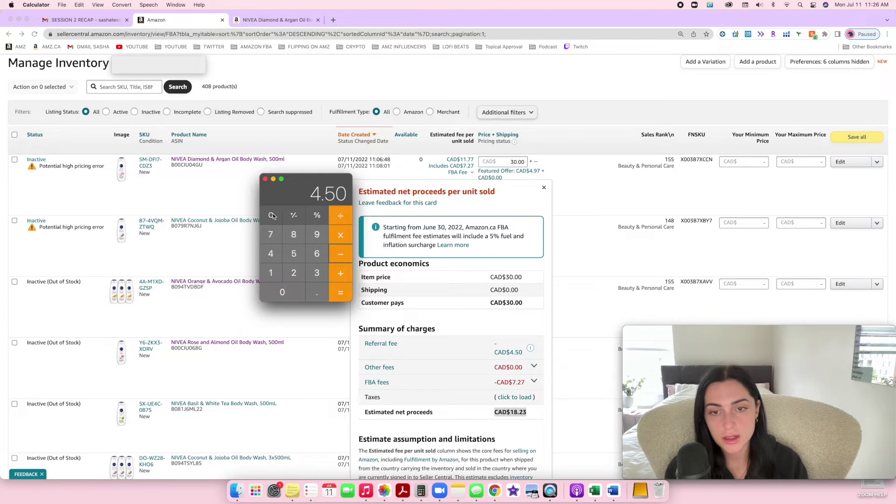
{"action": "key", "text": "Return"}
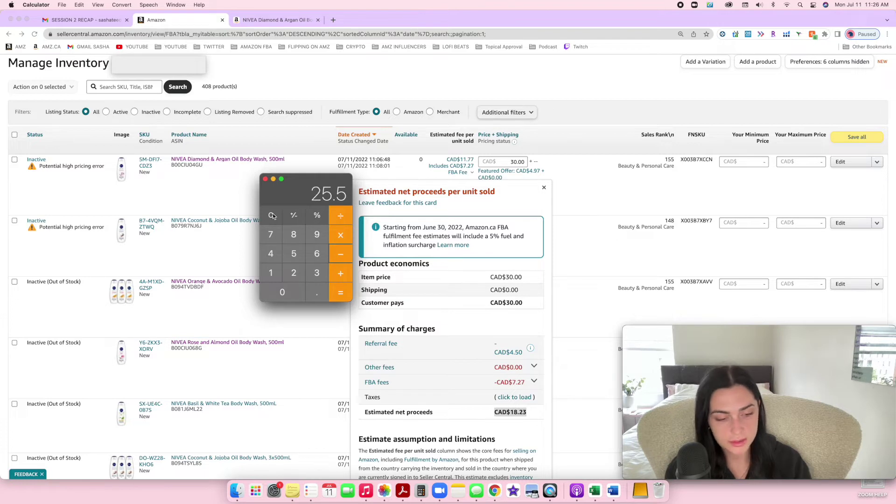
{"action": "type", "text": "-7.27"}
{"action": "key", "text": "Return"}
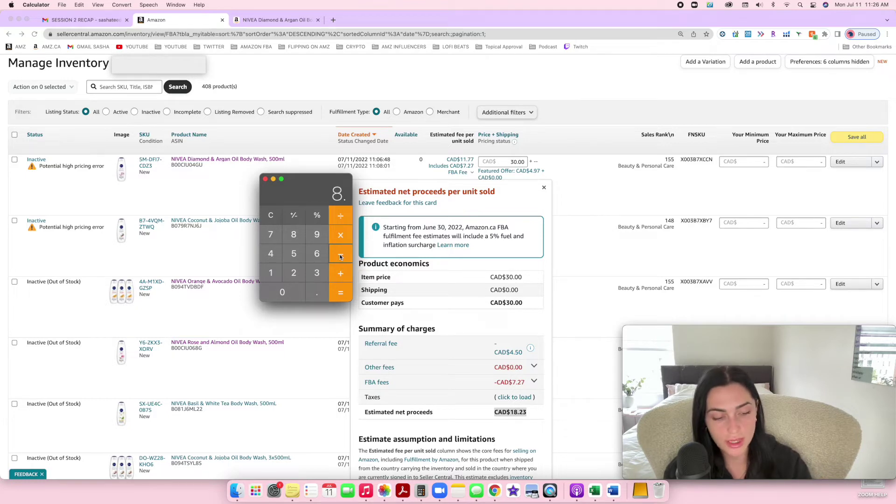
{"action": "type", "text": "10"}
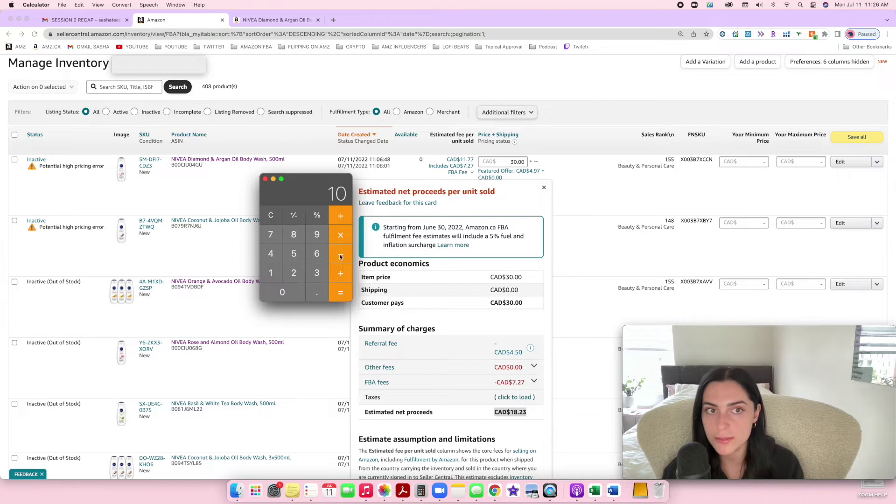
{"action": "left_click_drag", "start_coordinate": [308, 184], "coordinate": [271, 184]}
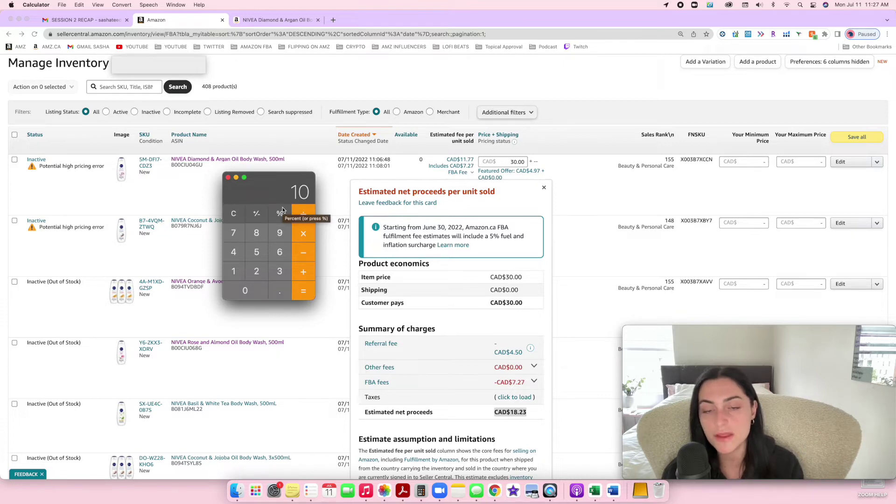
- Clear the calculator, add the 4.50 referral fee and the 7.27 FBA fee, and enter 8.23 and 20
{"action": "left_click", "coordinate": [235, 218]}
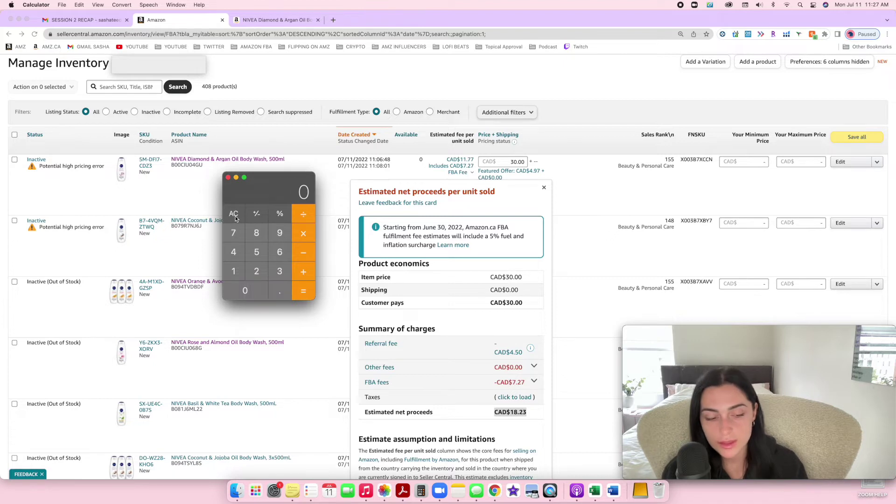
{"action": "type", "text": "4.50+"}
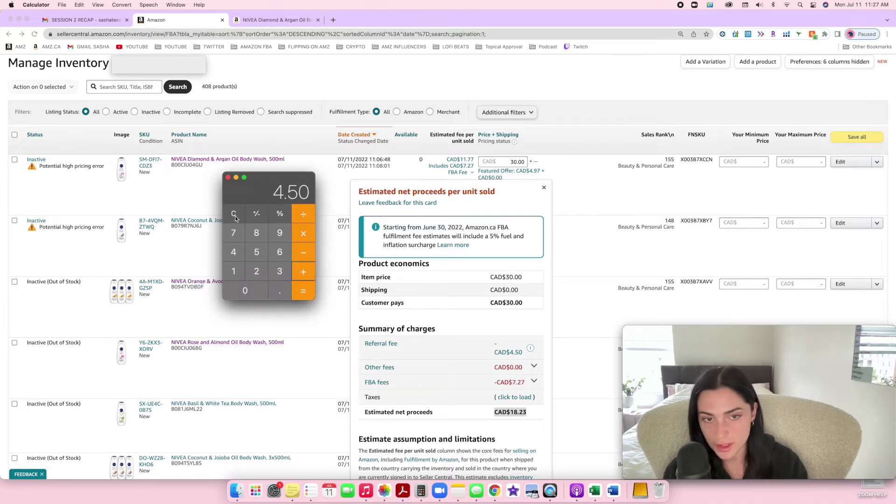
{"action": "type", "text": "7.27"}
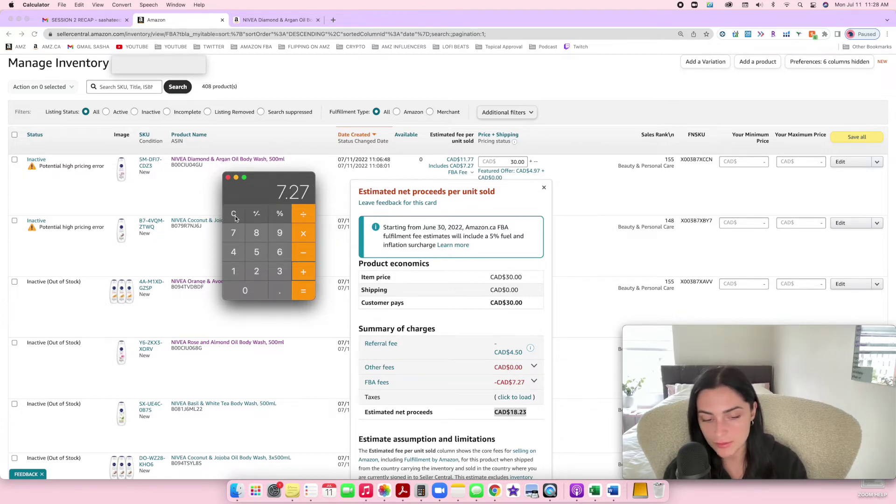
{"action": "key", "text": "Return"}
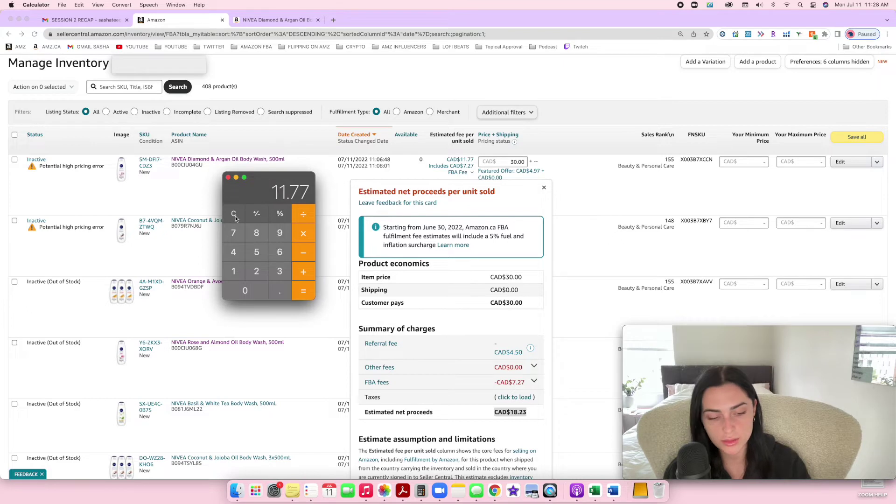
{"action": "type", "text": "8.23"}
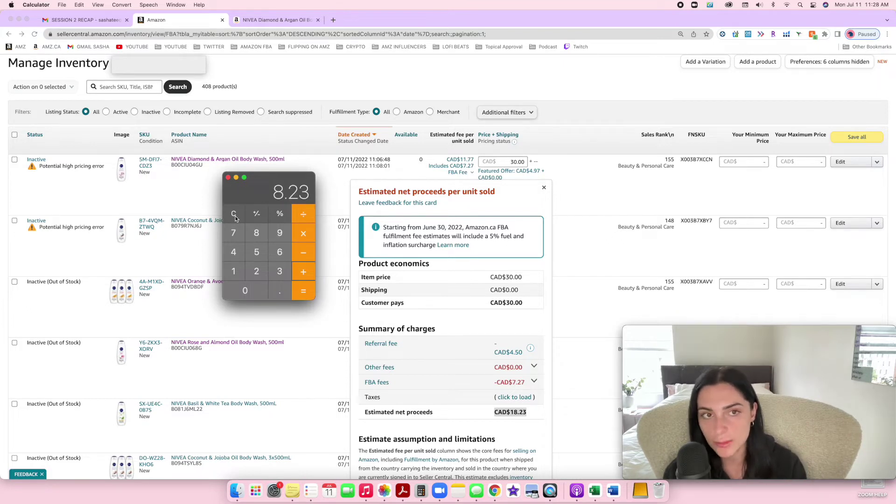
{"action": "type", "text": "+20"}
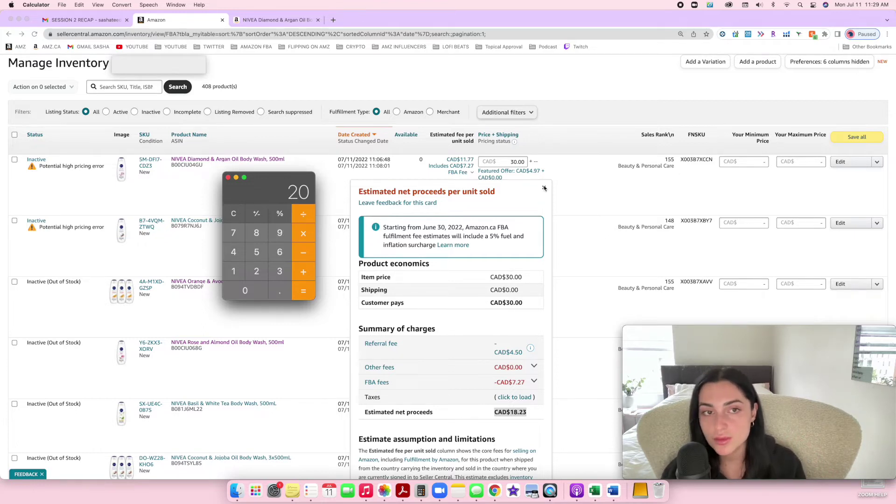
- Return to the browser, close the fee breakdown, and set the NIVEA Diamond & Argan Oil Body Wash listing's minimum price to CAD$ 22
{"action": "left_click", "coordinate": [544, 189]}
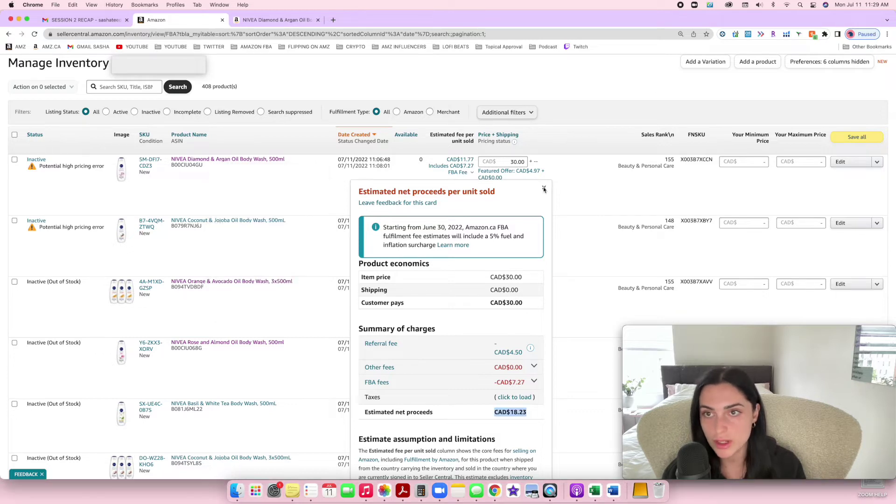
{"action": "left_click", "coordinate": [544, 189]}
{"action": "left_click", "coordinate": [744, 162]}
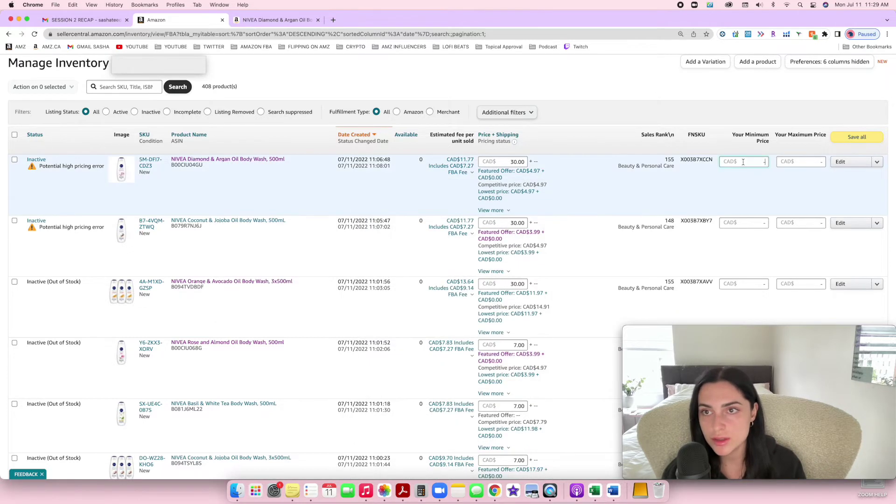
{"action": "type", "text": "22"}
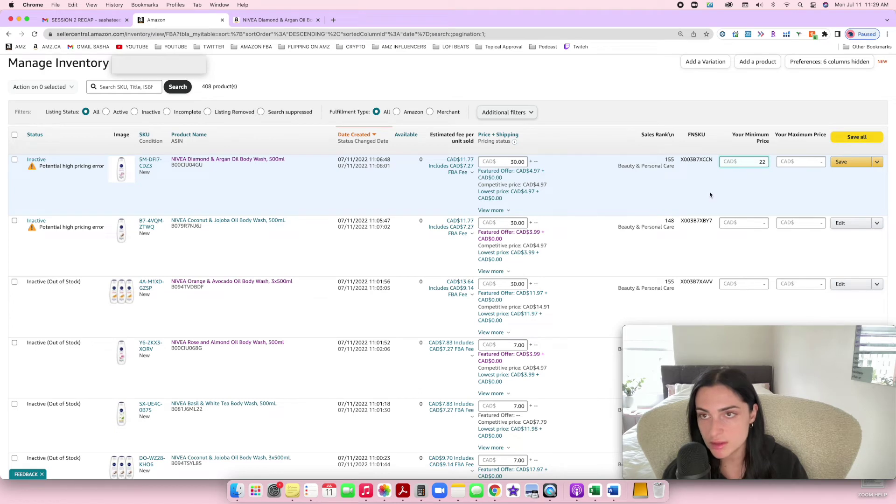
- Set the NIVEA Diamond & Argan Oil Body Wash listing's maximum price to CAD$ 50 and save the listing
{"action": "left_click", "coordinate": [796, 161]}
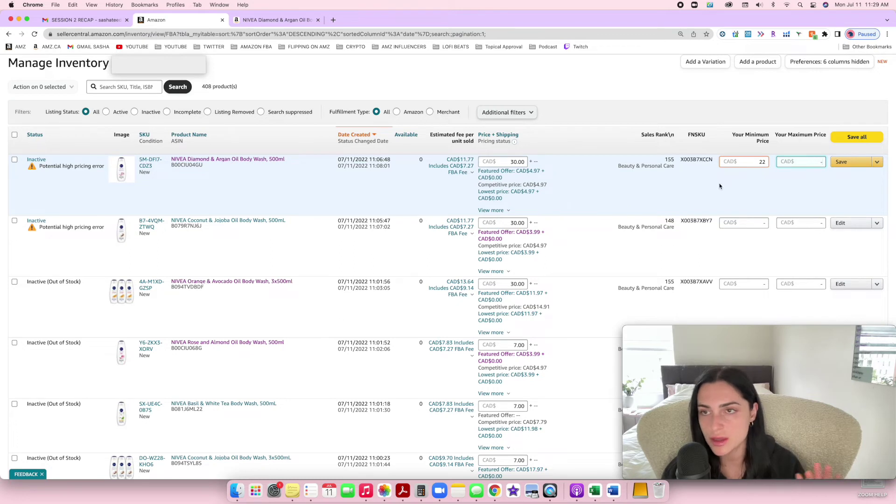
{"action": "type", "text": "42"}
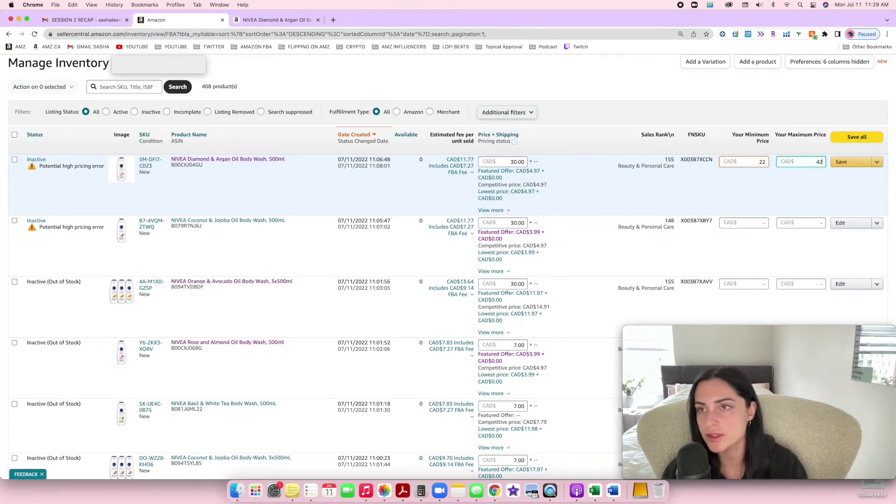
{"action": "key", "text": "BackSpace"}
{"action": "key", "text": "BackSpace"}
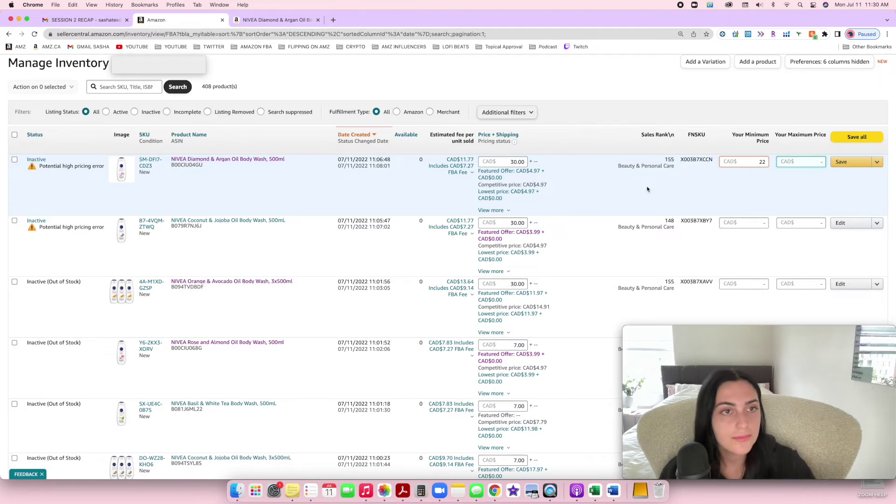
{"action": "type", "text": "45"}
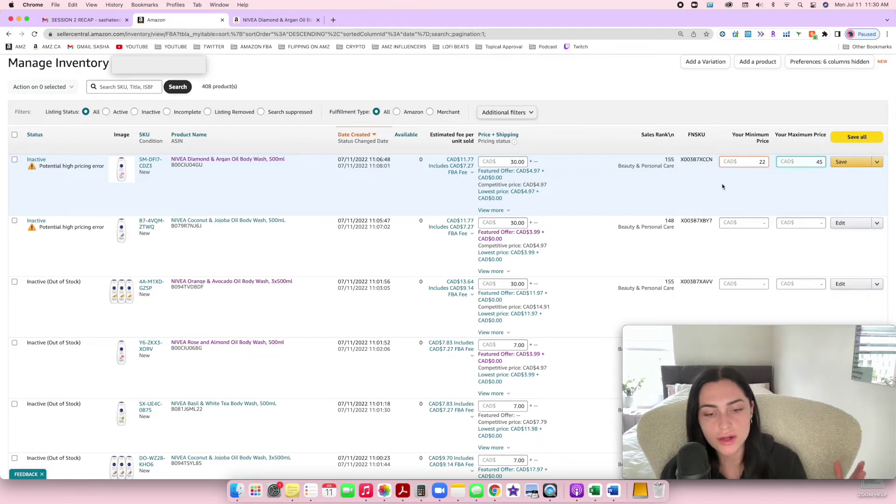
{"action": "key", "text": "BackSpace"}
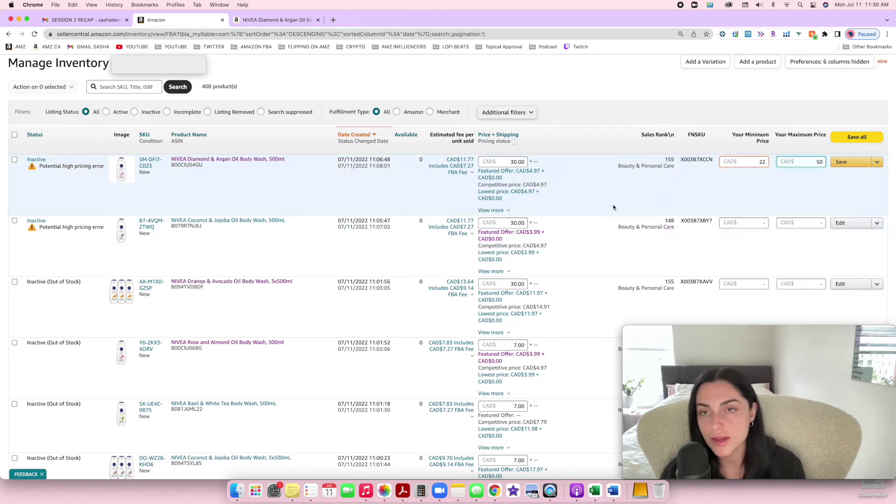
{"action": "left_click", "coordinate": [727, 191]}
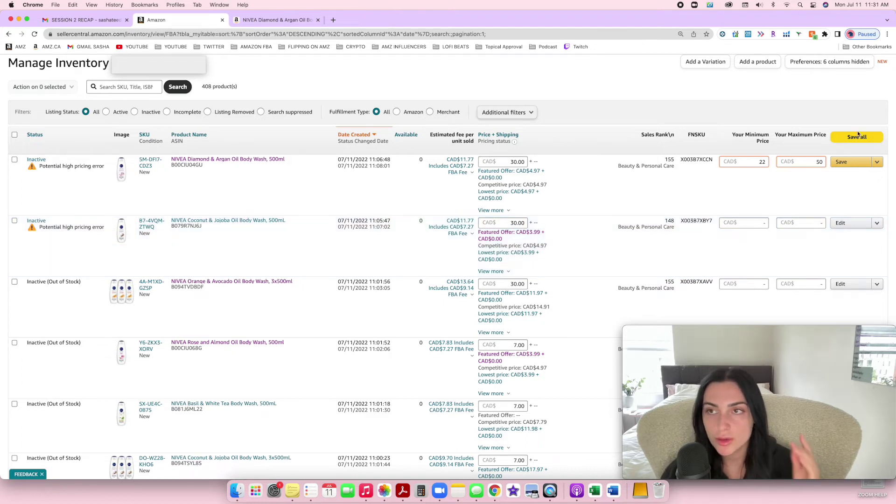
{"action": "left_click", "coordinate": [848, 161]}
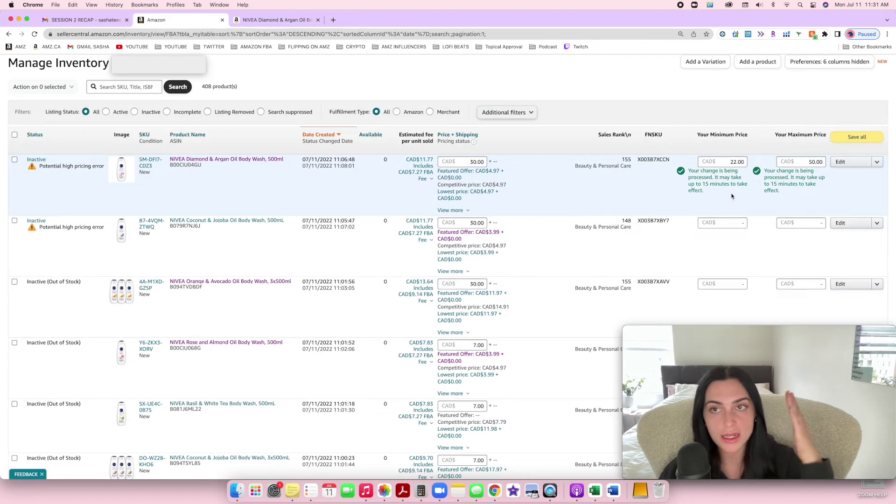
- Go to Automate Pricing and start creating a customized pricing rule
{"action": "scroll", "coordinate": [278, 163], "scroll_direction": "up", "scroll_amount": 3}
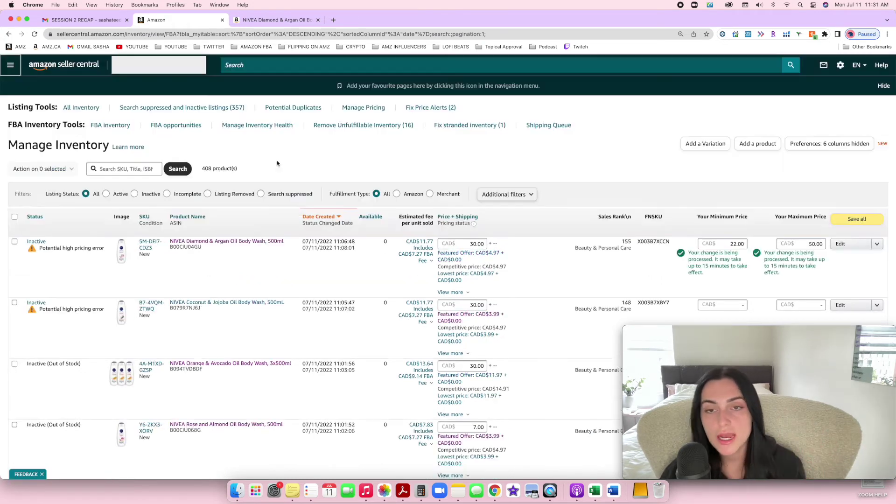
{"action": "left_click", "coordinate": [10, 65]}
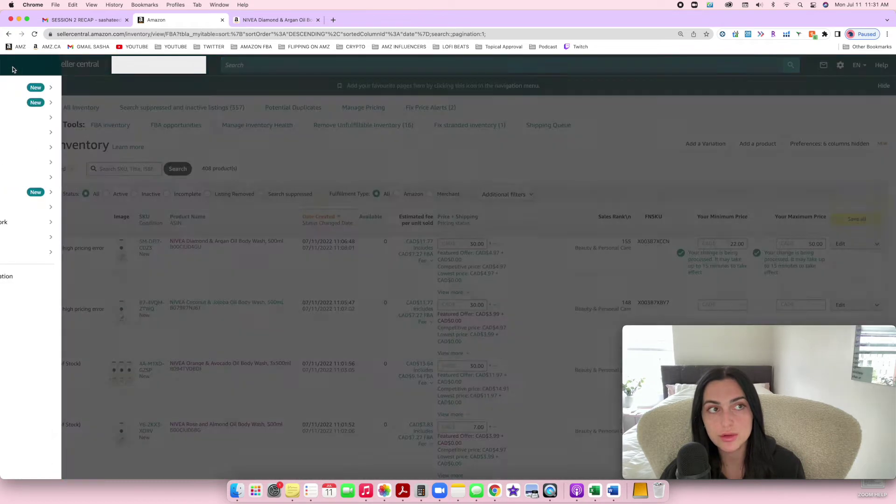
{"action": "mouse_move", "coordinate": [36, 117]}
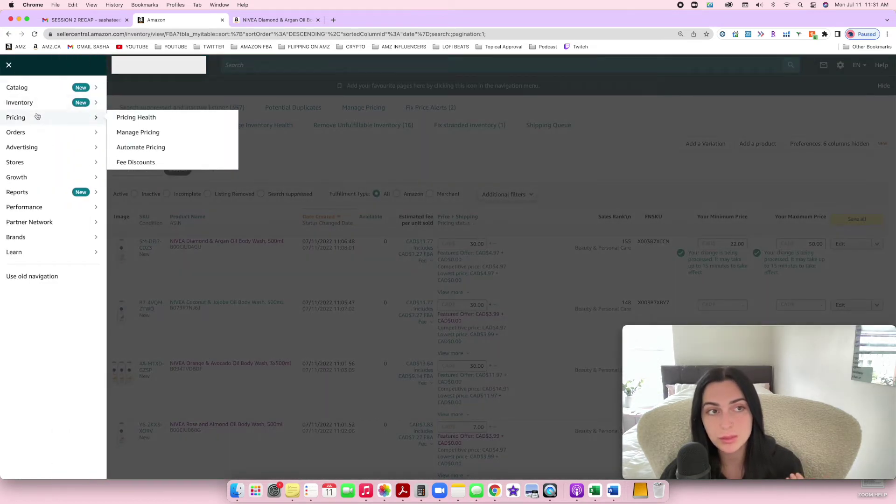
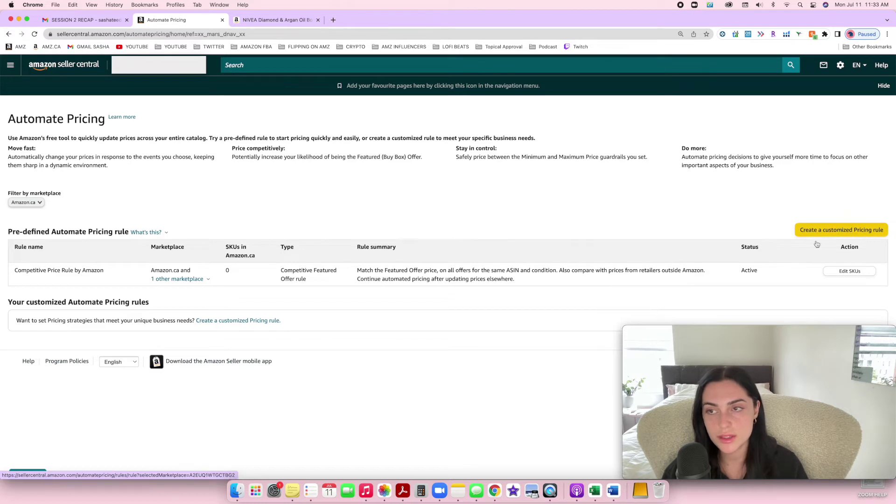
{"action": "left_click", "coordinate": [834, 232]}
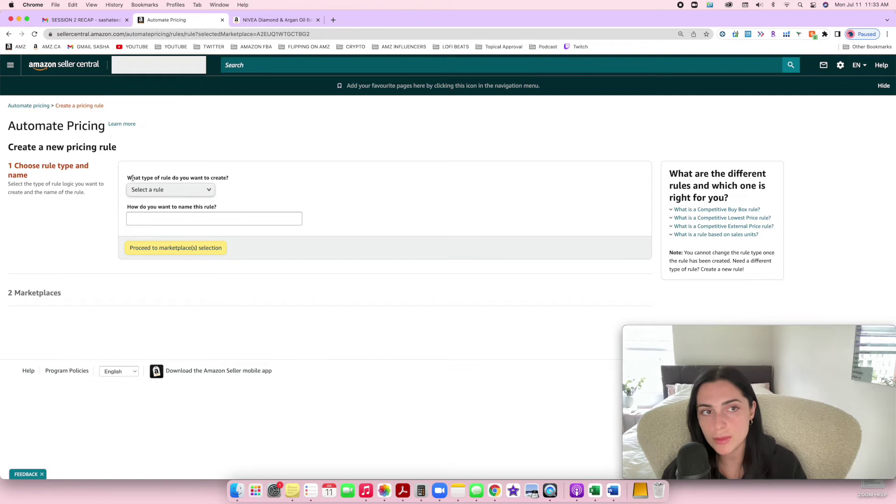
- Define a Competitive Buy Box rule named "buy box" for the Amazon.ca marketplace and continue to its rule parameters
{"action": "left_click", "coordinate": [196, 191]}
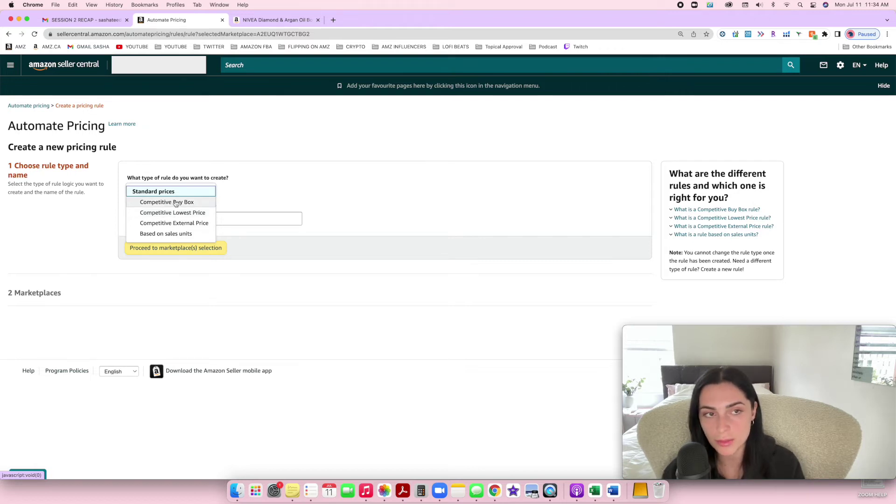
{"action": "left_click", "coordinate": [176, 203]}
{"action": "left_click", "coordinate": [178, 219]}
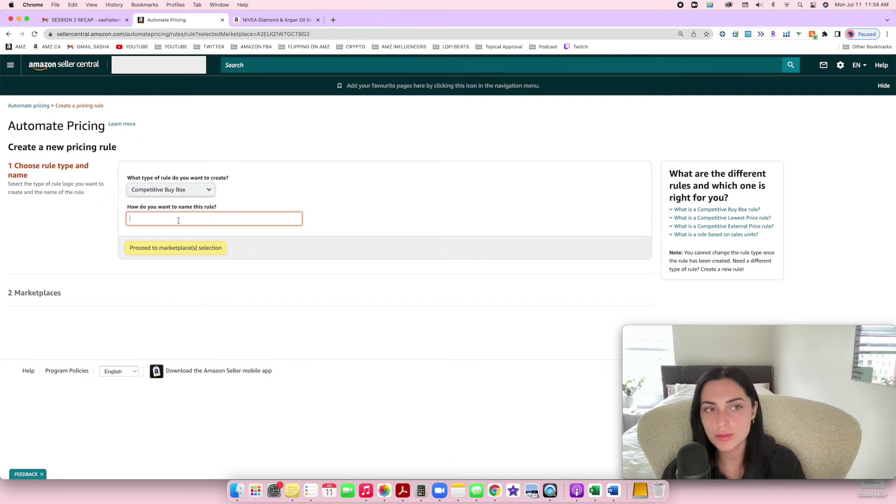
{"action": "type", "text": "buy box"}
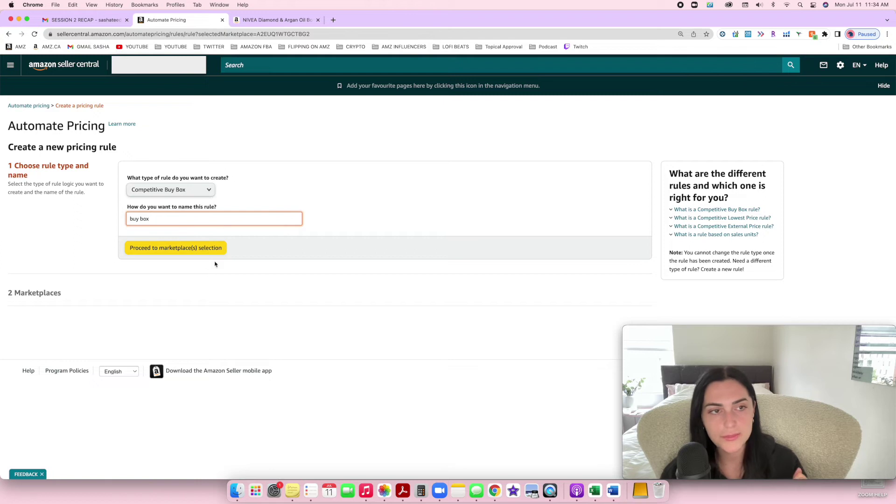
{"action": "left_click", "coordinate": [181, 252]}
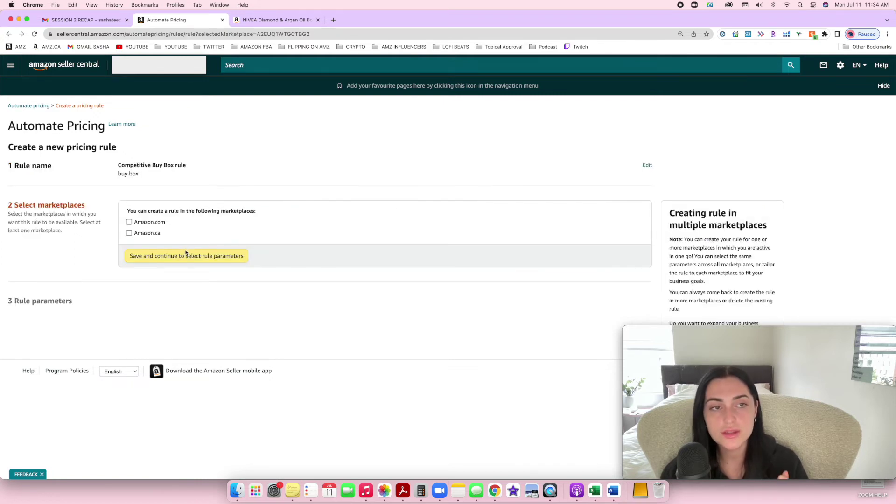
{"action": "left_click", "coordinate": [129, 235]}
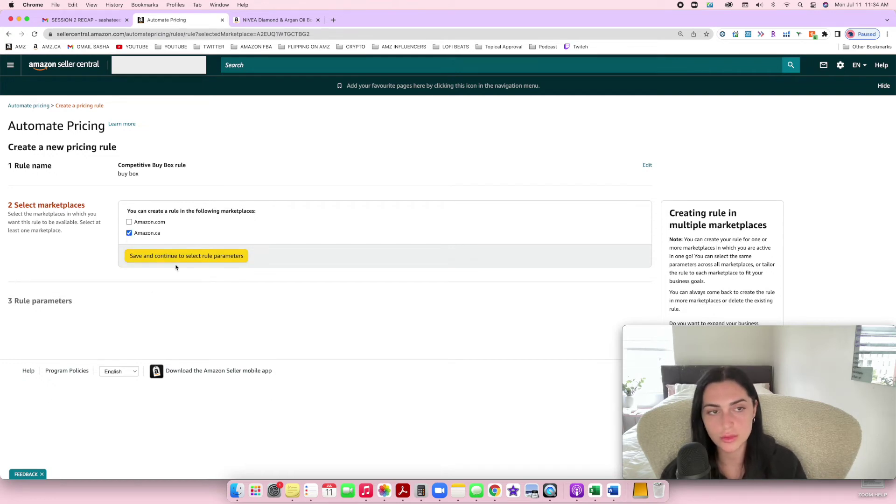
{"action": "left_click", "coordinate": [158, 259]}
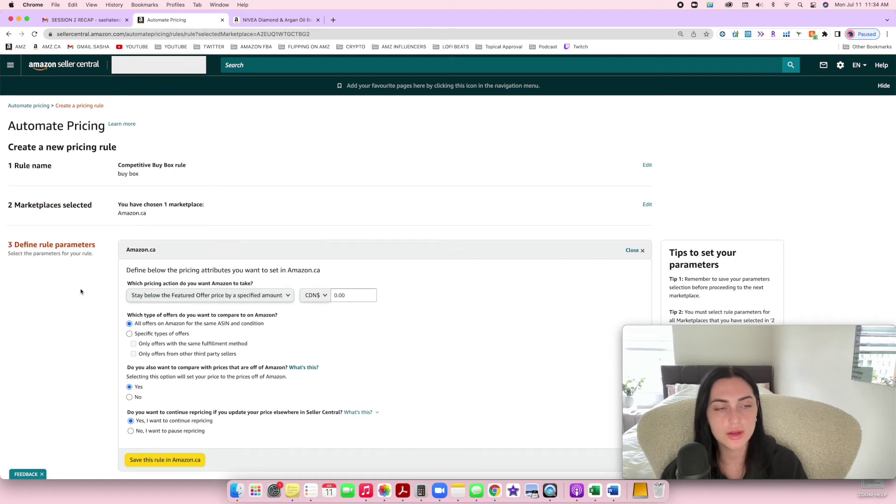
- Examine the Amazon.ca rule parameters and the pricing actions offered for the Featured Offer price
{"action": "scroll", "coordinate": [77, 293], "scroll_direction": "down", "scroll_amount": 3}
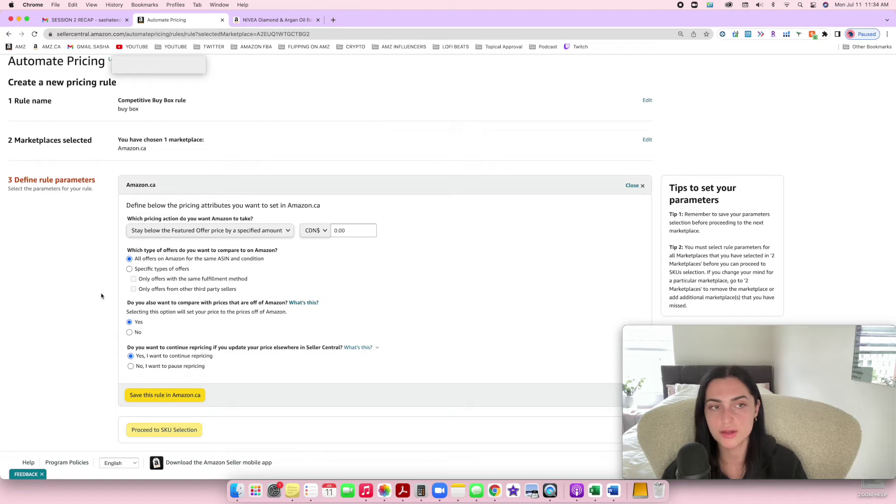
{"action": "mouse_move", "coordinate": [127, 219]}
{"action": "left_mouse_down"}
{"action": "mouse_move", "coordinate": [210, 234]}
{"action": "mouse_move", "coordinate": [254, 219]}
{"action": "left_mouse_up"}
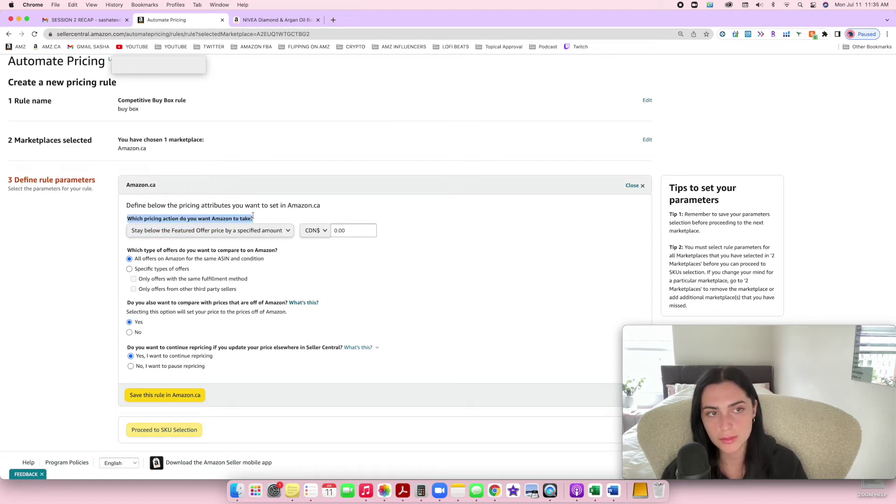
{"action": "left_click", "coordinate": [105, 248]}
{"action": "left_click", "coordinate": [145, 233]}
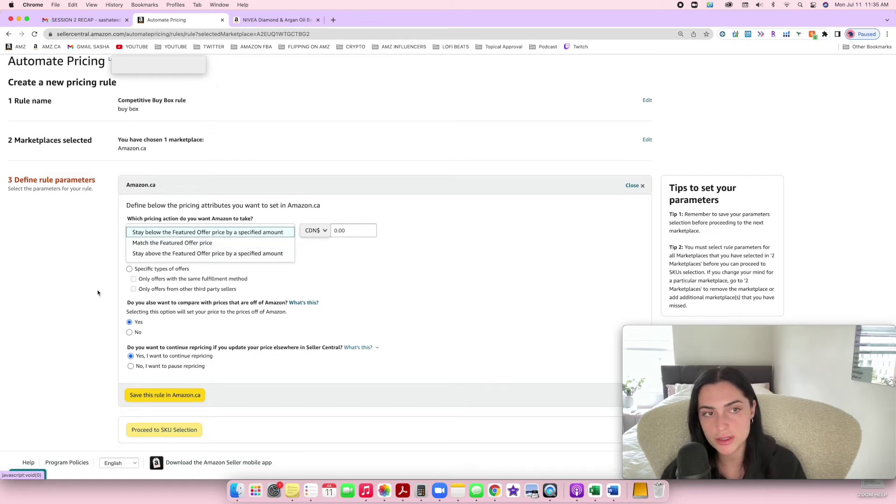
{"action": "left_click", "coordinate": [66, 284]}
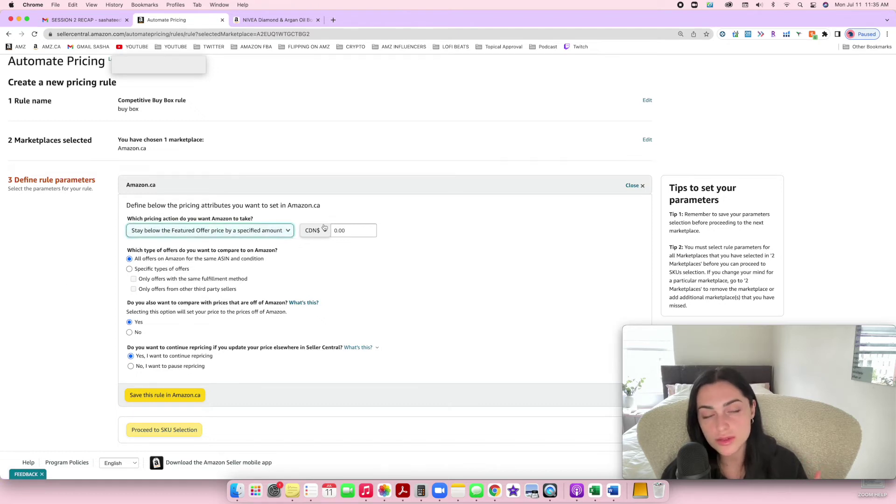
- Set the amount for staying below the Featured Offer price to CDN$ 0.01
{"action": "left_click", "coordinate": [348, 229]}
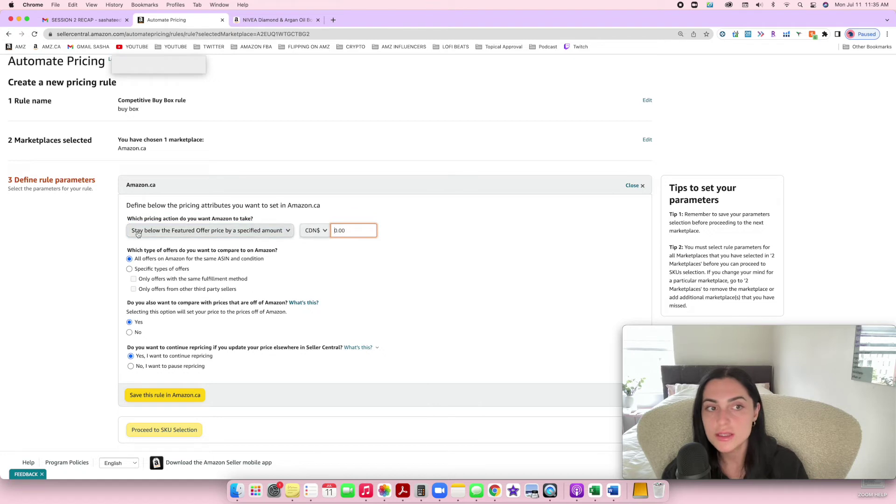
{"action": "type", "text": "0.01"}
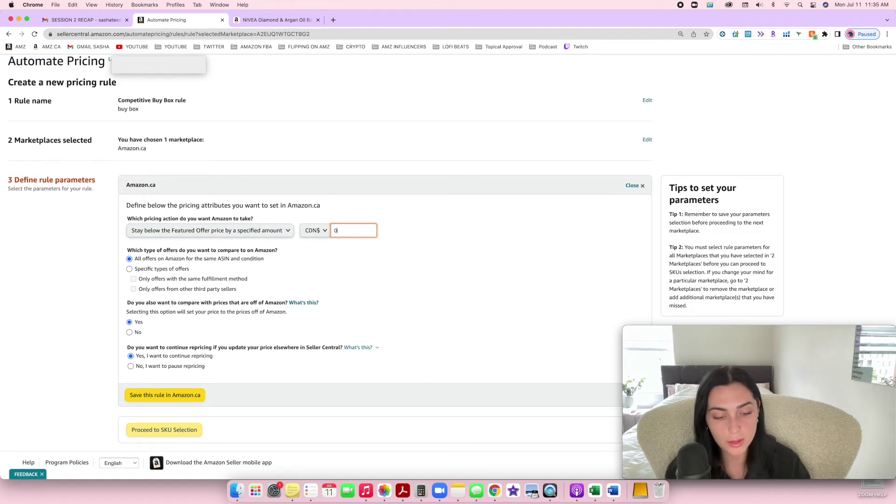
{"action": "left_click", "coordinate": [419, 310]}
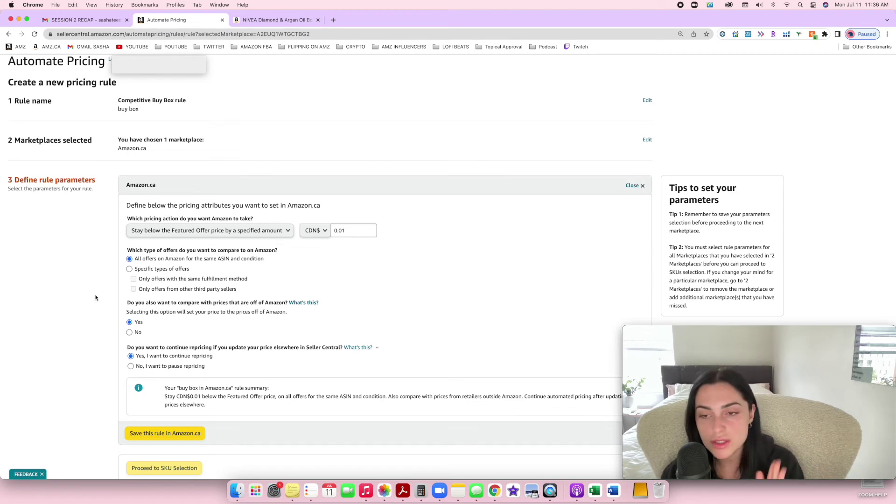
- Set the pricing action to match the Featured Offer price, comparing only with offers that use the same fulfillment method
{"action": "left_click", "coordinate": [219, 231]}
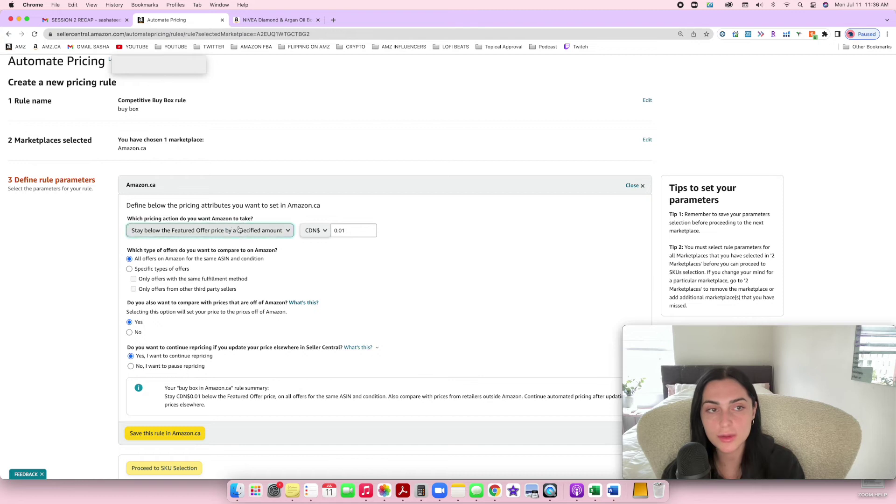
{"action": "left_click", "coordinate": [169, 243]}
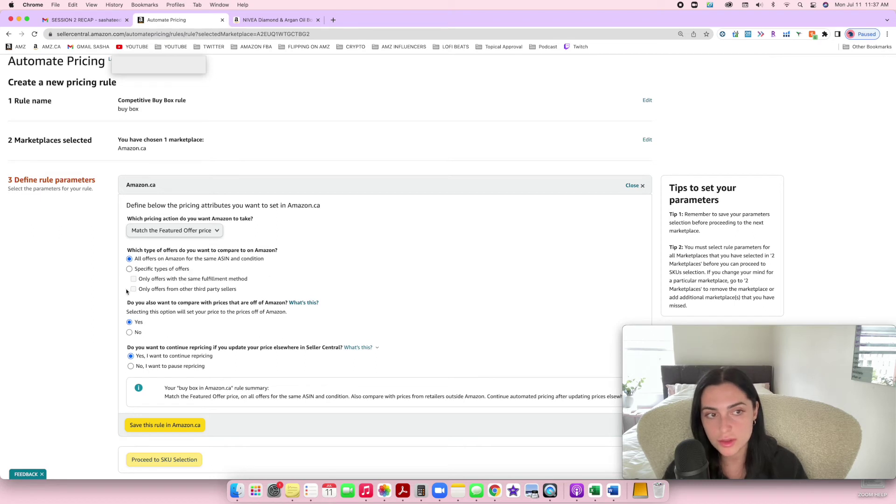
{"action": "left_click", "coordinate": [130, 270]}
{"action": "left_click", "coordinate": [134, 280]}
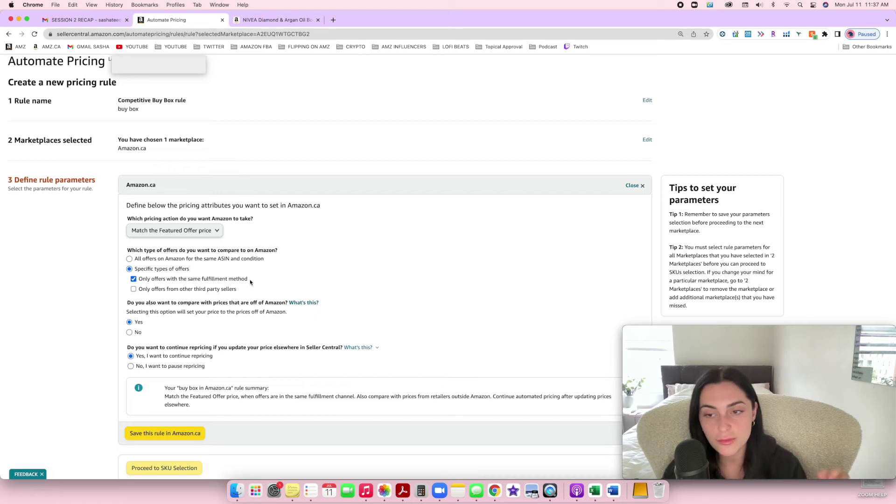
{"action": "left_click", "coordinate": [129, 258]}
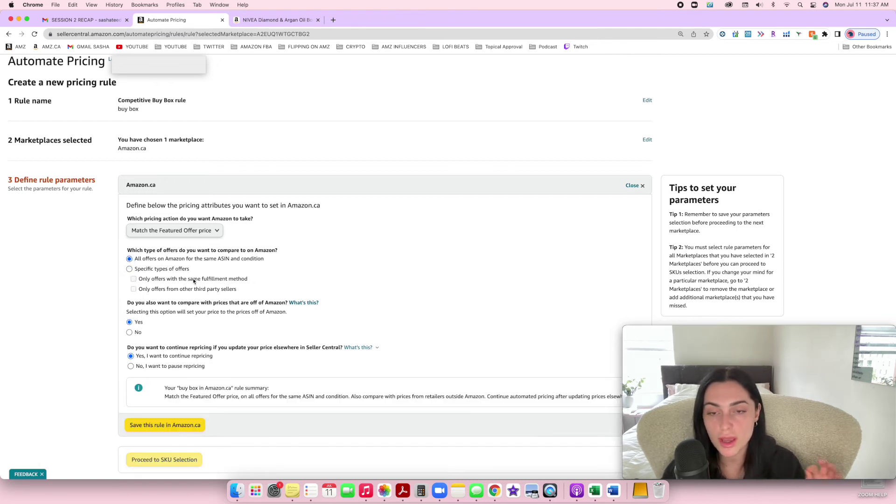
{"action": "left_click", "coordinate": [129, 269]}
{"action": "left_click", "coordinate": [134, 279]}
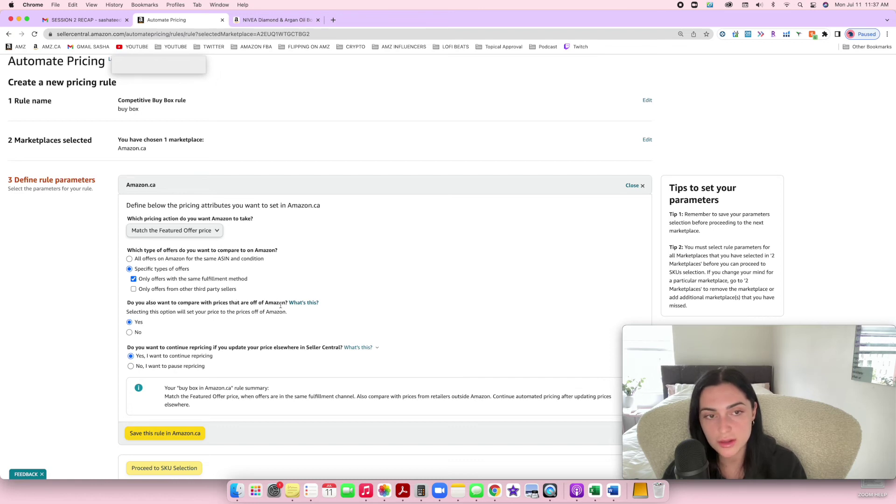
- Exclude prices off Amazon from the comparison and save the rule in Amazon.ca
{"action": "left_click", "coordinate": [129, 333]}
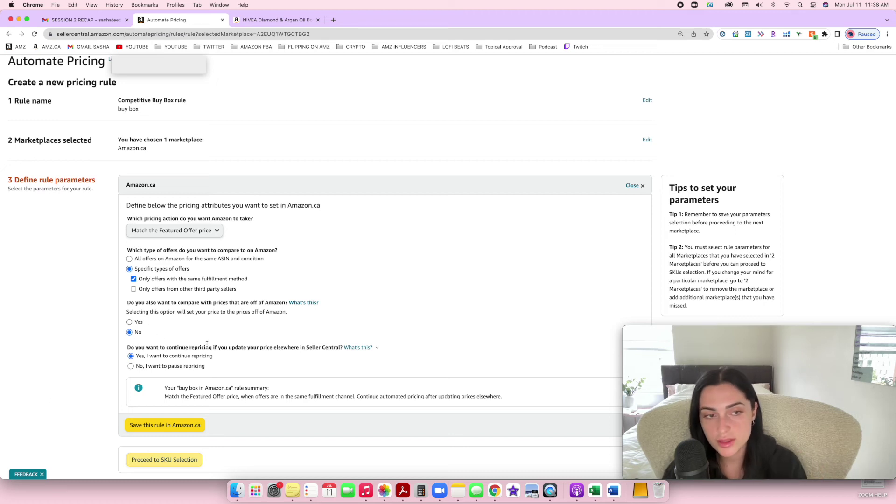
{"action": "left_click_drag", "start_coordinate": [249, 349], "coordinate": [343, 348]}
{"action": "left_click", "coordinate": [289, 345]}
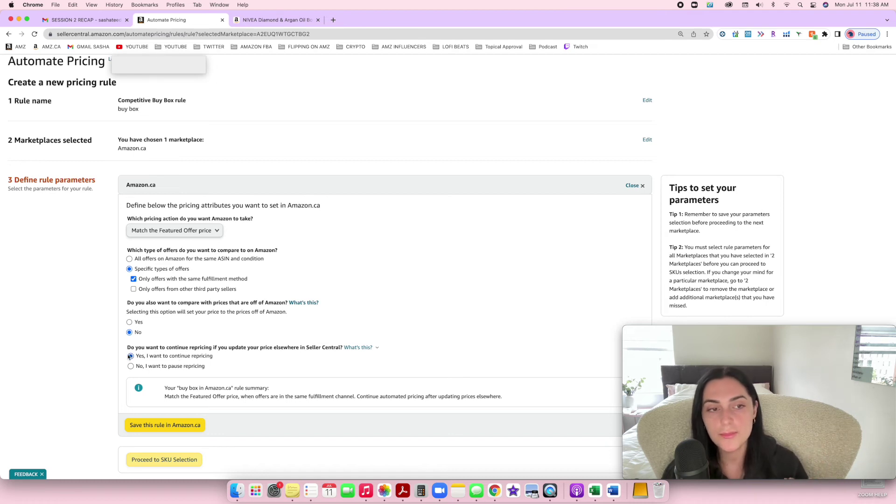
{"action": "left_click_drag", "start_coordinate": [127, 348], "coordinate": [343, 347]}
{"action": "mouse_move", "coordinate": [347, 348]}
{"action": "left_click", "coordinate": [372, 252]}
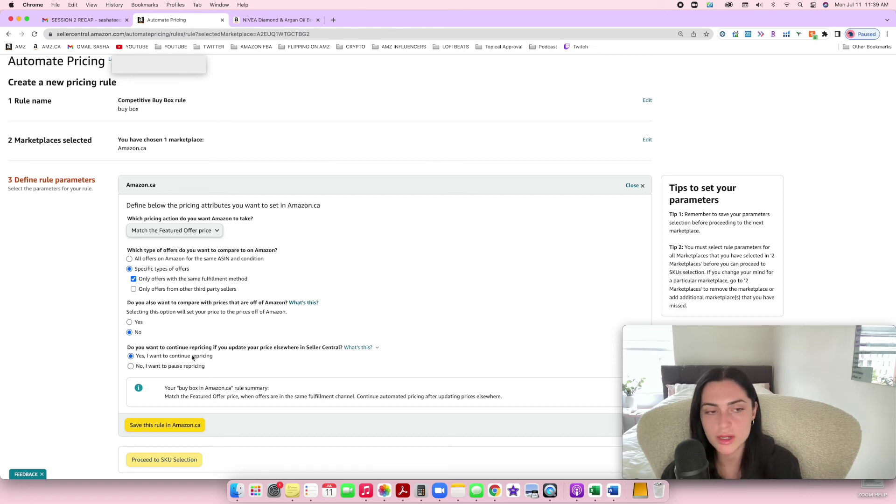
{"action": "scroll", "coordinate": [83, 385], "scroll_direction": "down", "scroll_amount": 2}
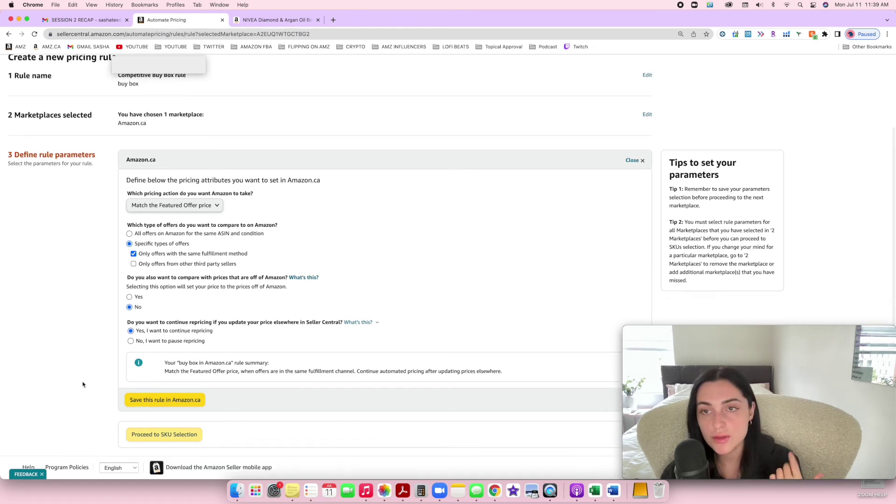
{"action": "left_click", "coordinate": [145, 396]}
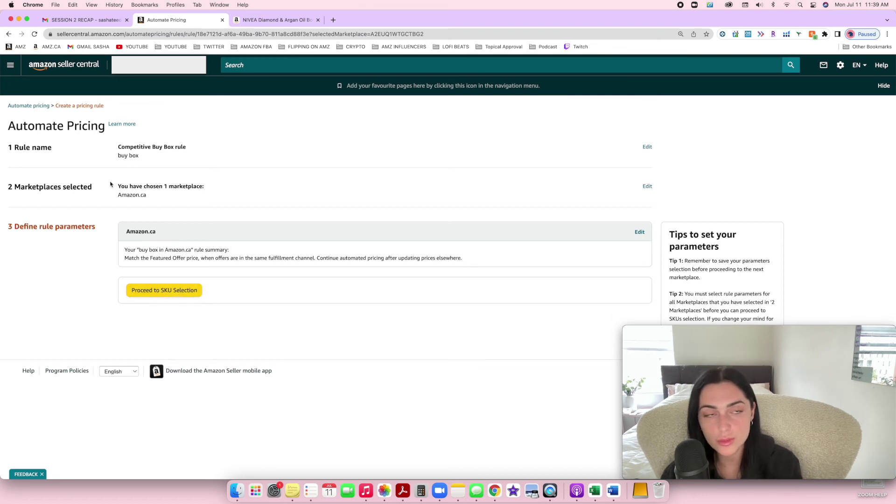
- Review the saved rule's name and marketplace, and proceed to SKU selection
{"action": "left_click_drag", "start_coordinate": [149, 156], "coordinate": [112, 143]}
{"action": "left_click", "coordinate": [105, 148]}
{"action": "left_click_drag", "start_coordinate": [116, 187], "coordinate": [160, 195]}
{"action": "left_click", "coordinate": [162, 290]}
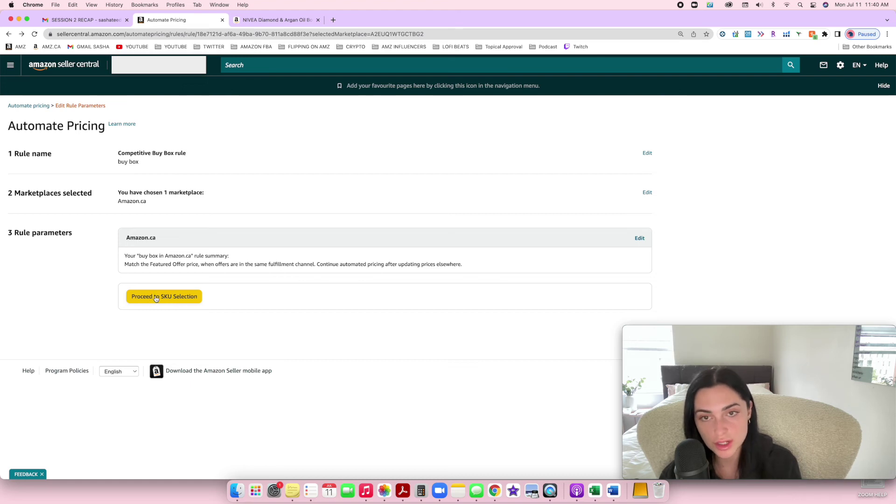
{"action": "left_click", "coordinate": [156, 299]}
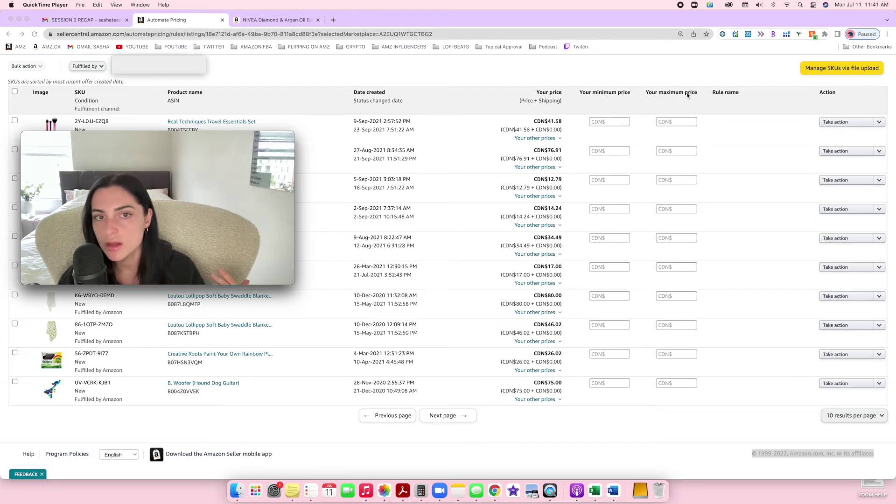
- Assign the Real Techniques Travel Essentials Set listing to the "buy box" rule
{"action": "left_click", "coordinate": [709, 141]}
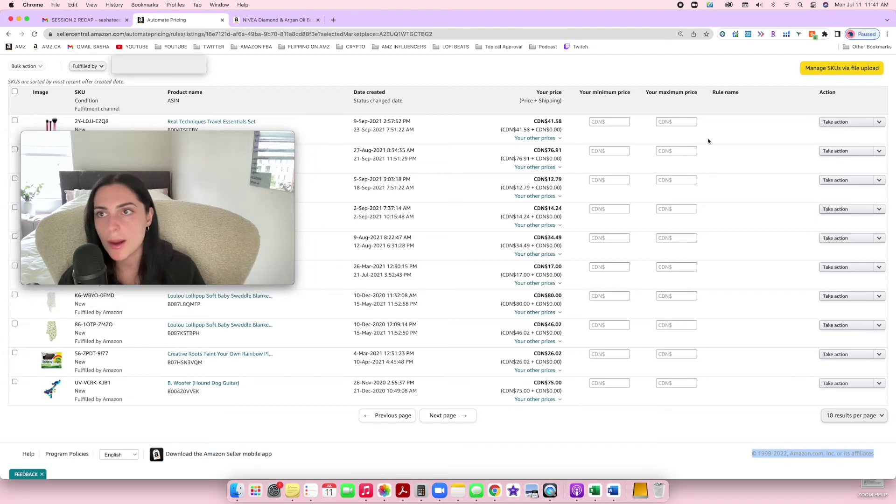
{"action": "left_click", "coordinate": [733, 250]}
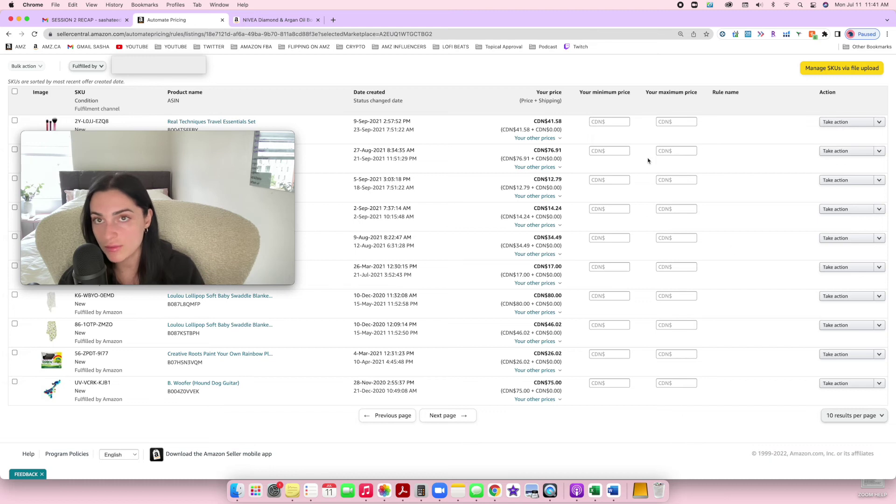
{"action": "left_click", "coordinate": [607, 122]}
{"action": "key", "text": "Tab"}
{"action": "key", "text": "Tab"}
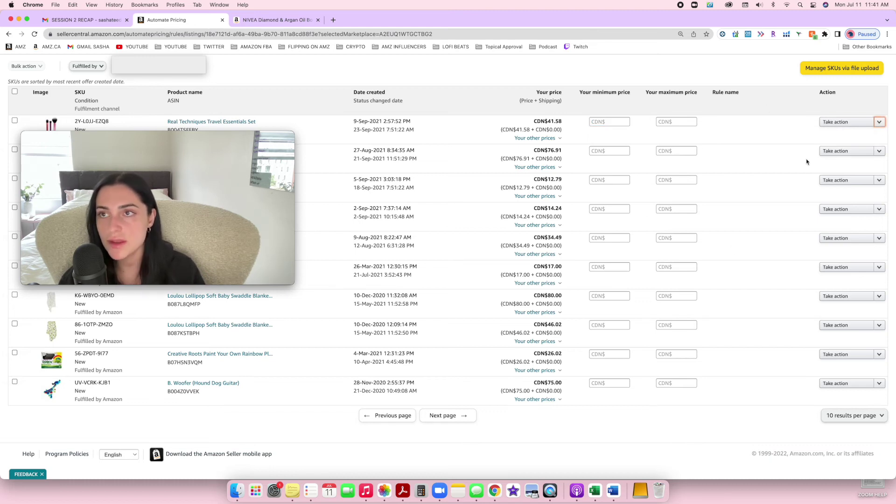
{"action": "left_click", "coordinate": [880, 122]}
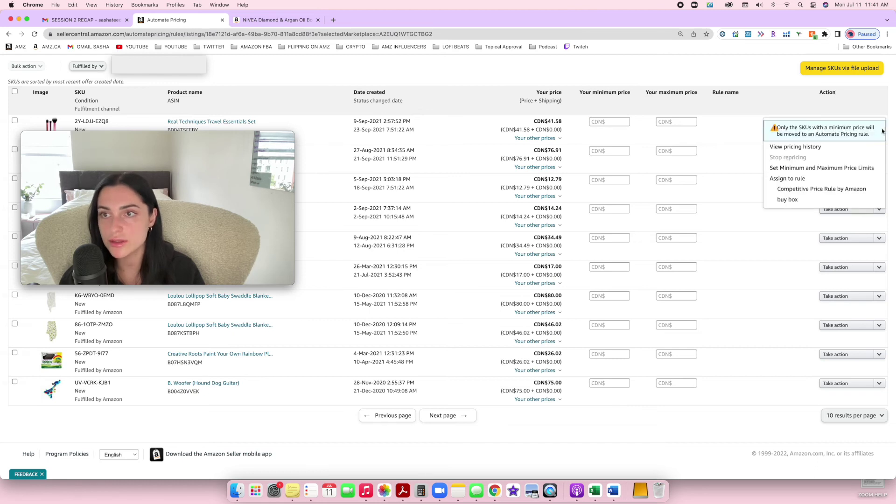
{"action": "left_click", "coordinate": [789, 200]}
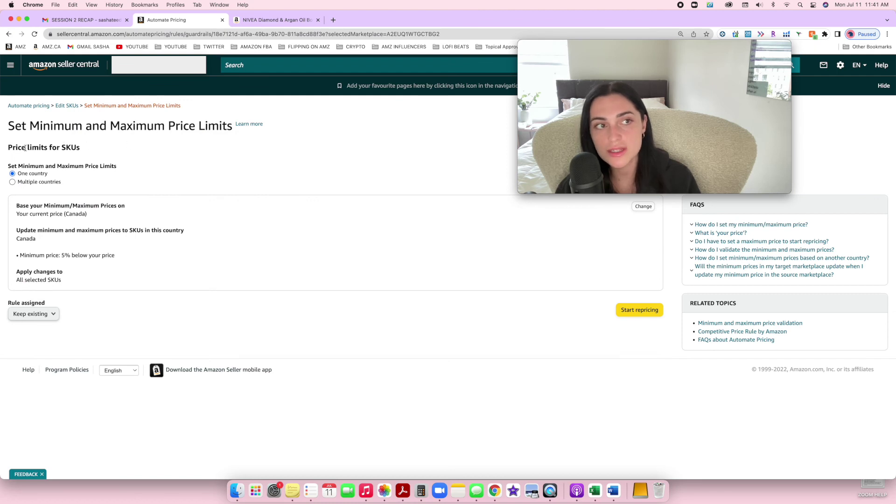
- Review the one-country minimum and maximum price limits and start repricing
{"action": "left_click_drag", "start_coordinate": [5, 171], "coordinate": [93, 171]}
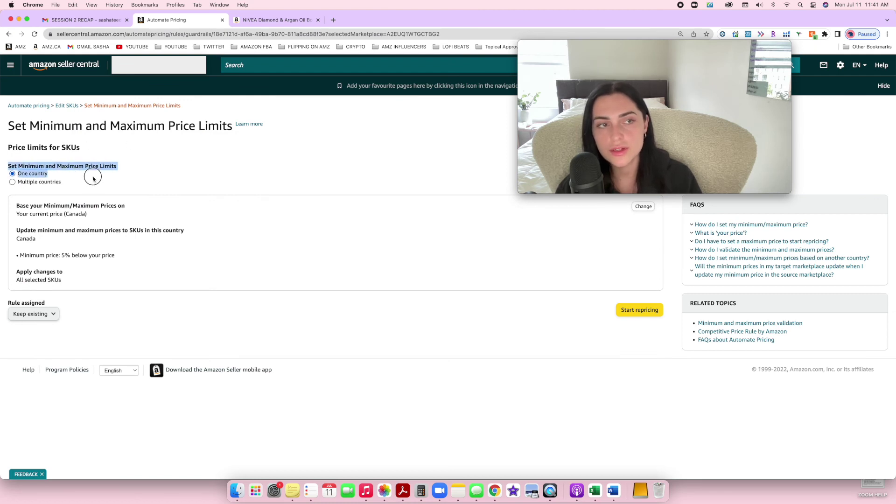
{"action": "left_click", "coordinate": [49, 169]}
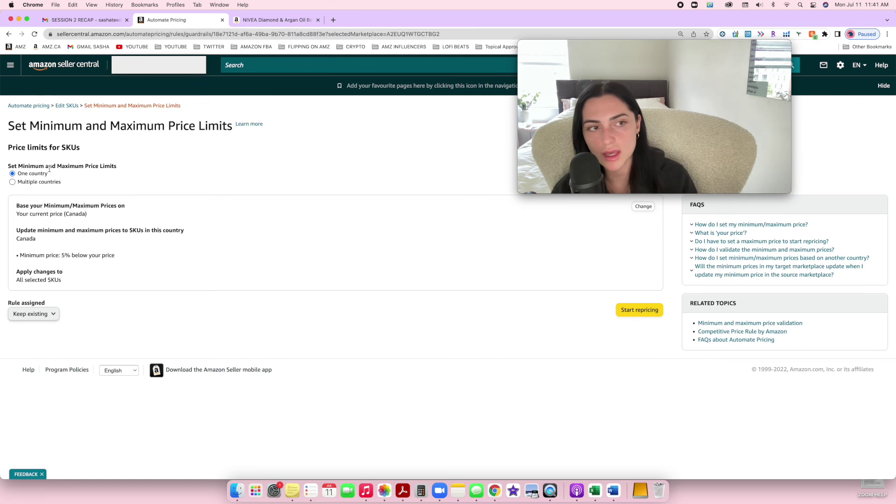
{"action": "left_click", "coordinate": [639, 310]}
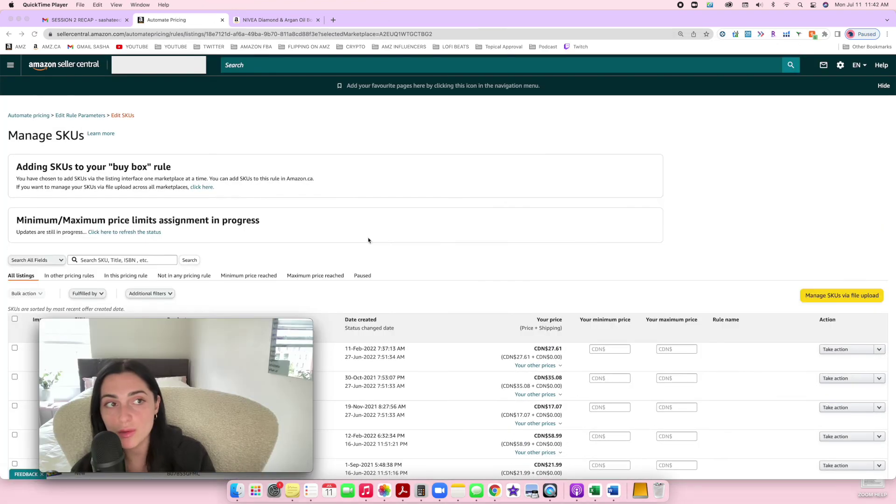